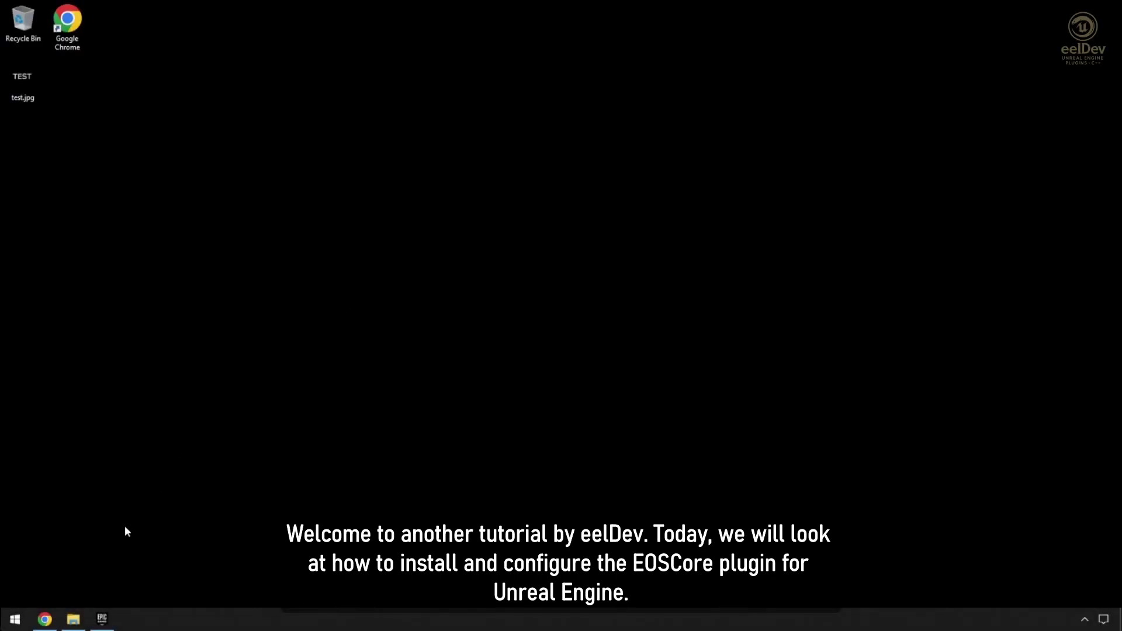
# Step: Find 'eoscore' in the launcher's Fab Library and install it to the Unreal Engine 5.5 engine
pyautogui.click(105, 619)
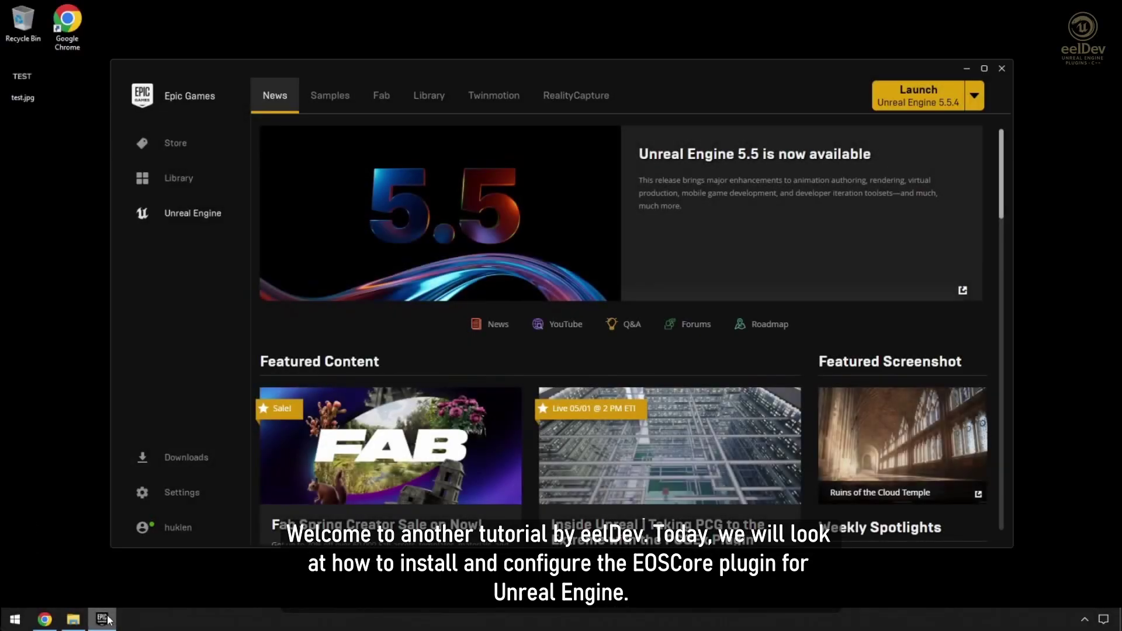
pyautogui.click(429, 95)
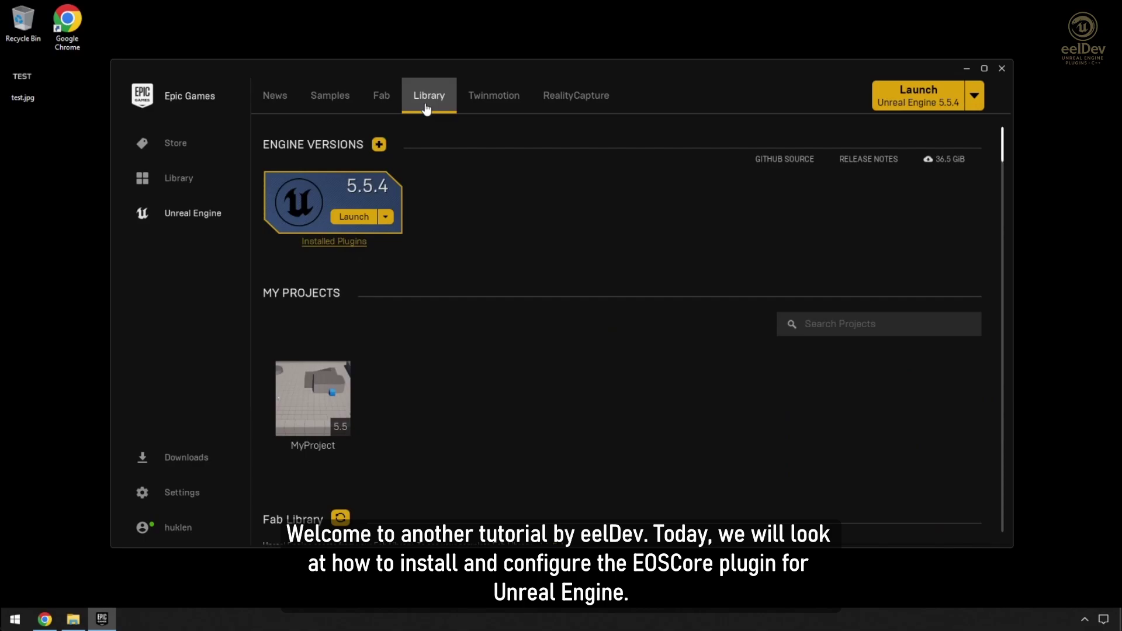
pyautogui.scroll(-2, 667, 427)
pyautogui.click(858, 467)
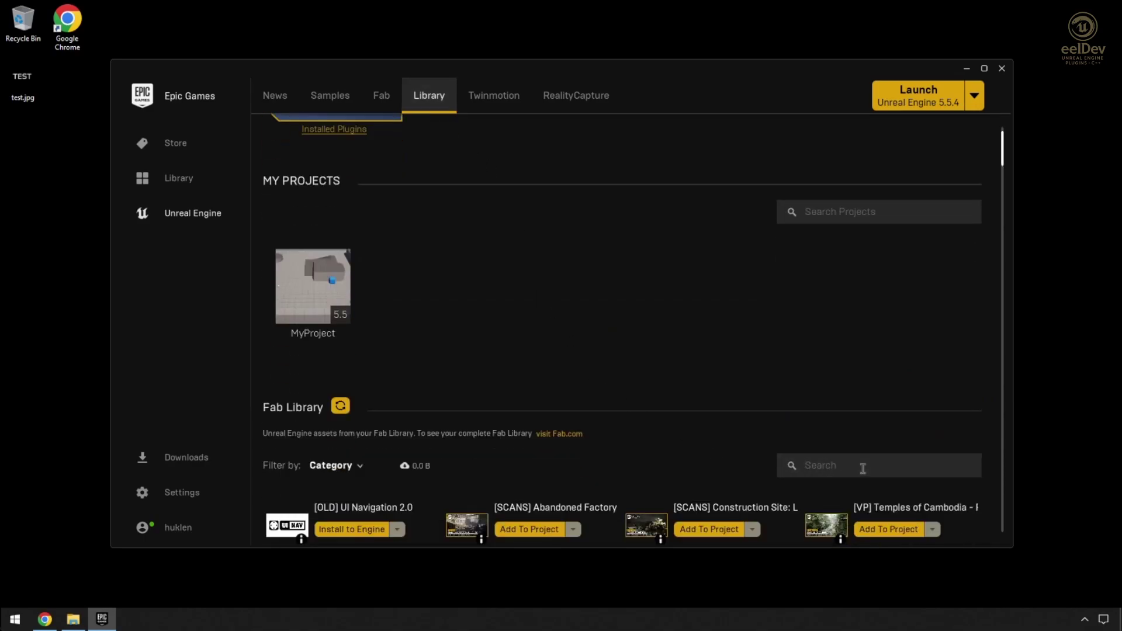
pyautogui.write('eoscore')
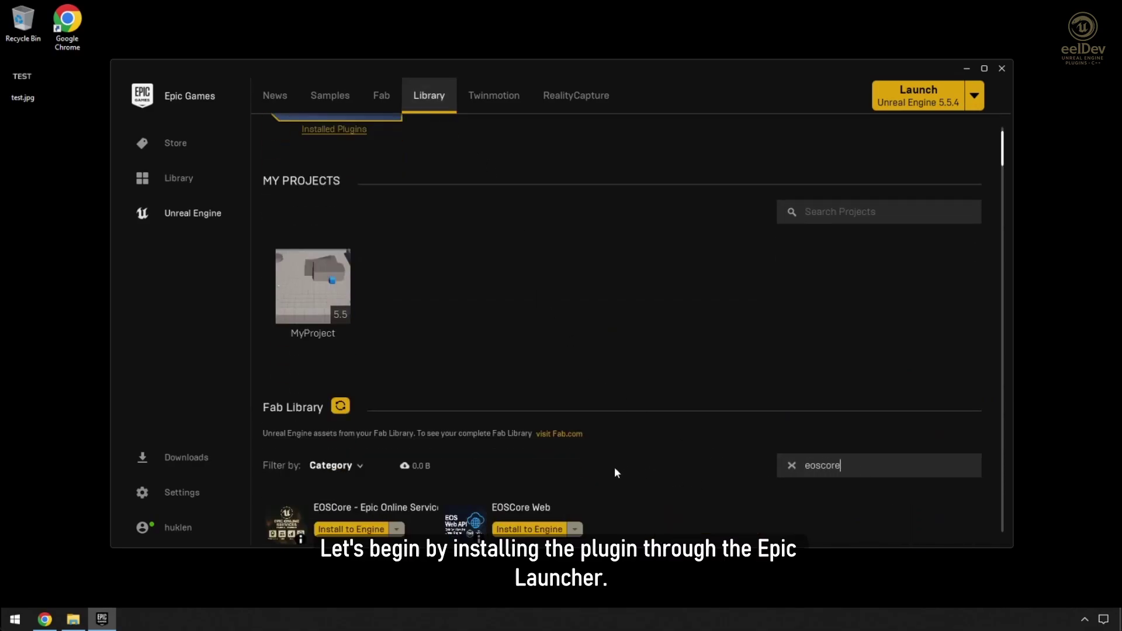
pyautogui.scroll(-1, 615, 470)
pyautogui.click(350, 476)
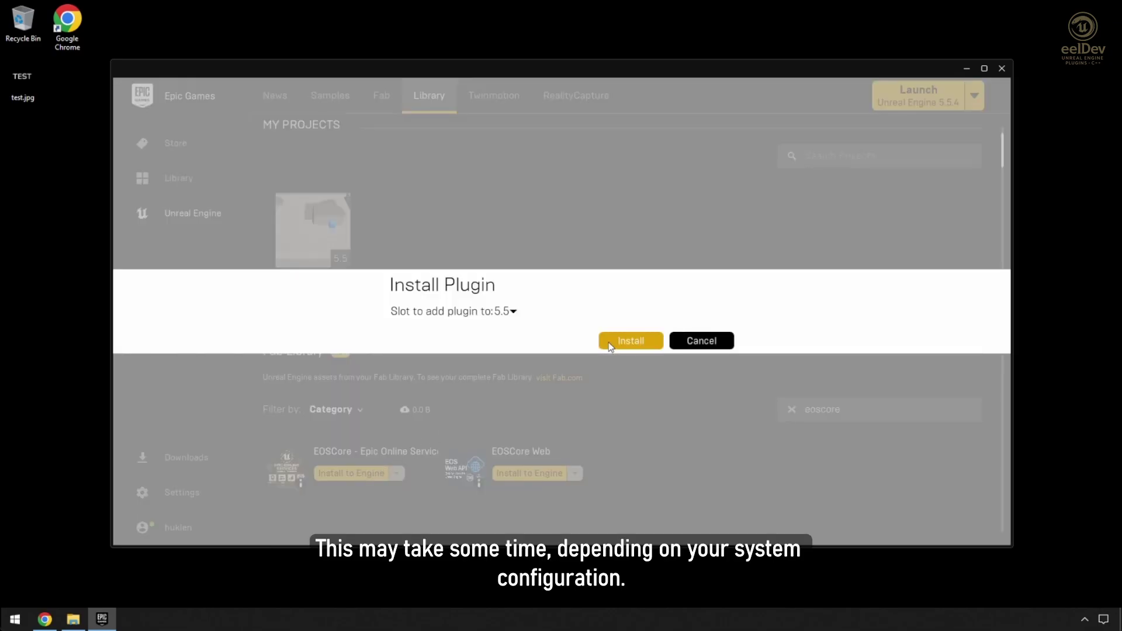
pyautogui.click(609, 342)
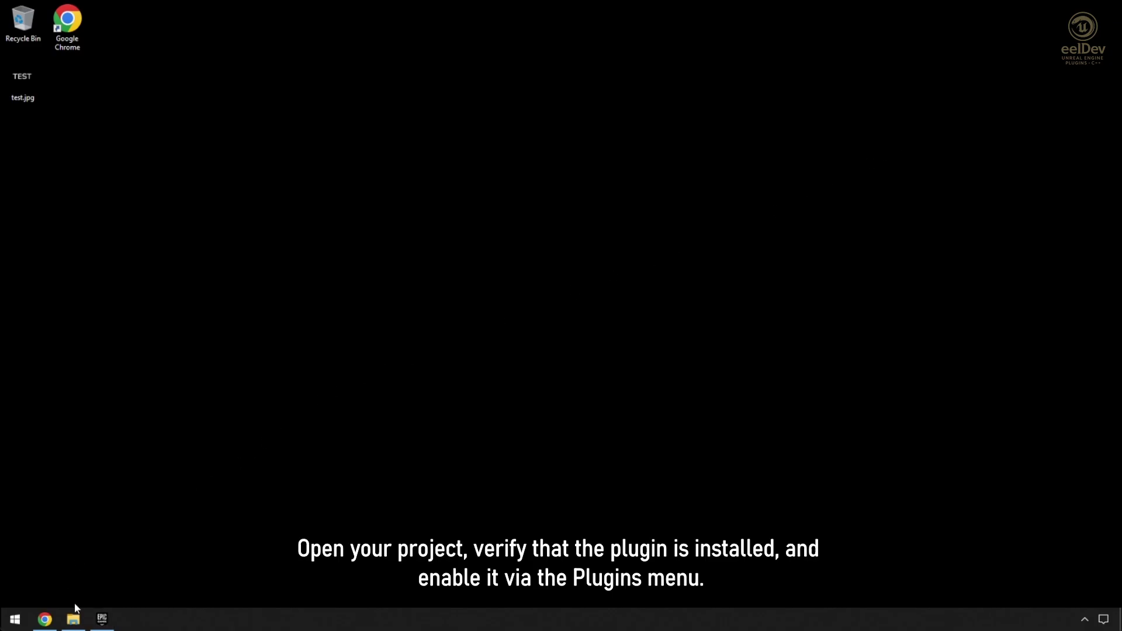
# Step: Launch MyProject.uproject from the MyProject folder in File Explorer
pyautogui.click(78, 623)
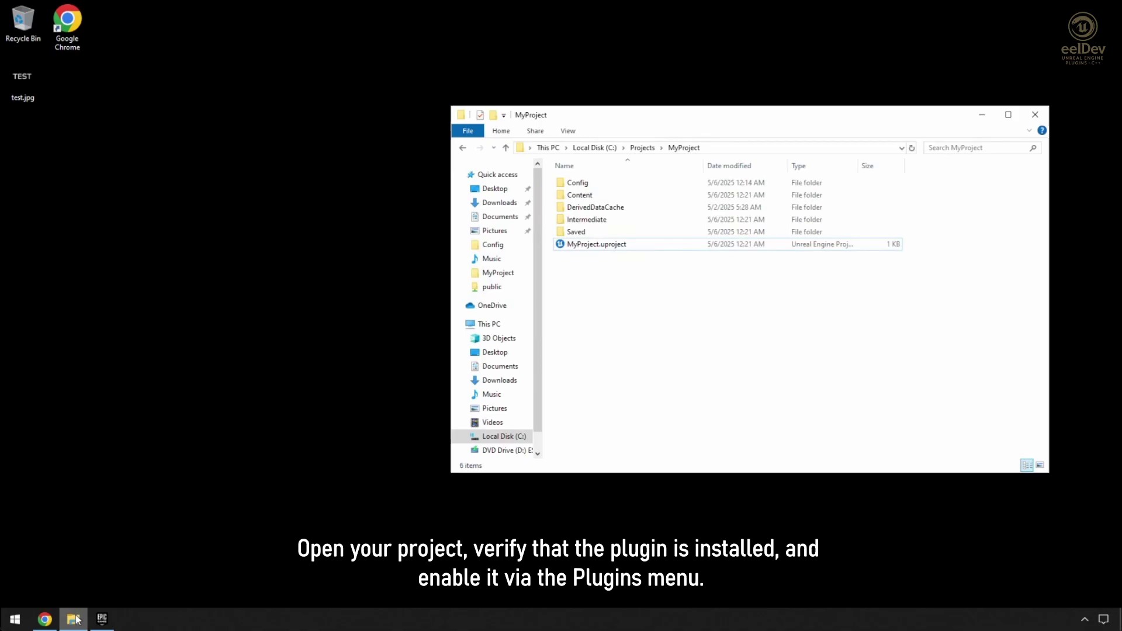
pyautogui.doubleClick(598, 247)
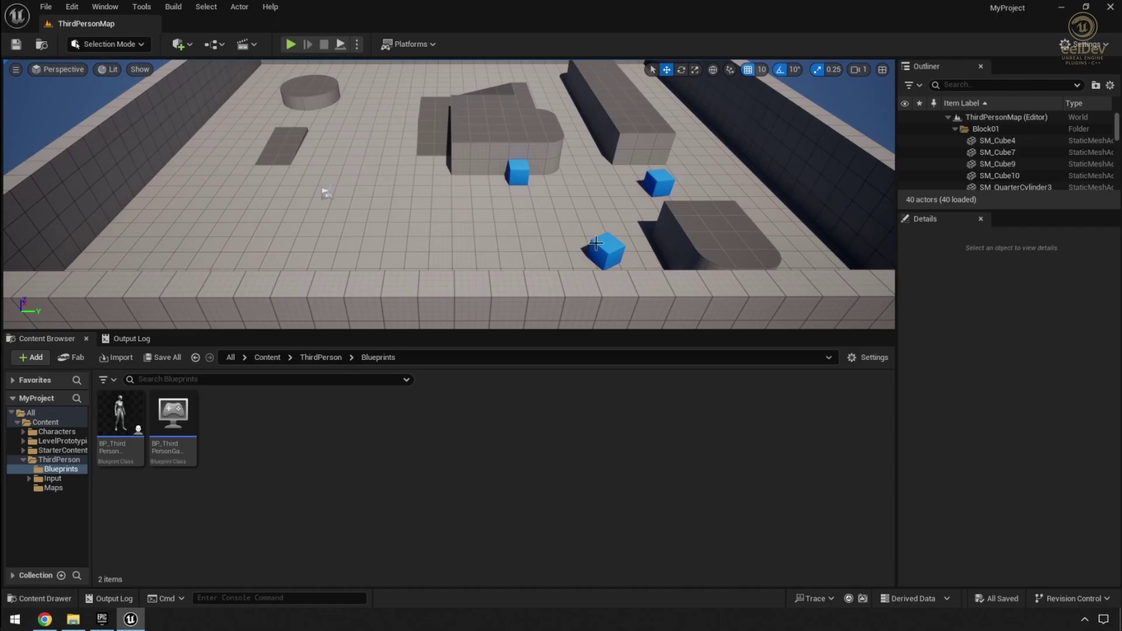
# Step: Tick EOSCore under eelDev Plugins in the Plugins browser and restart the editor
pyautogui.click(75, 7)
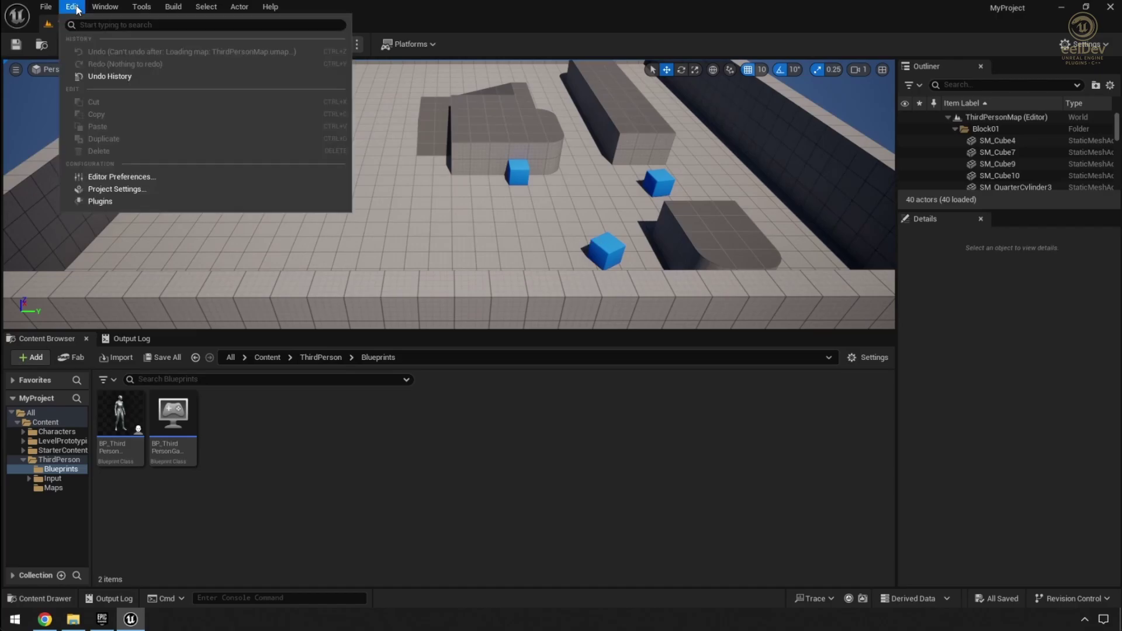
pyautogui.click(108, 201)
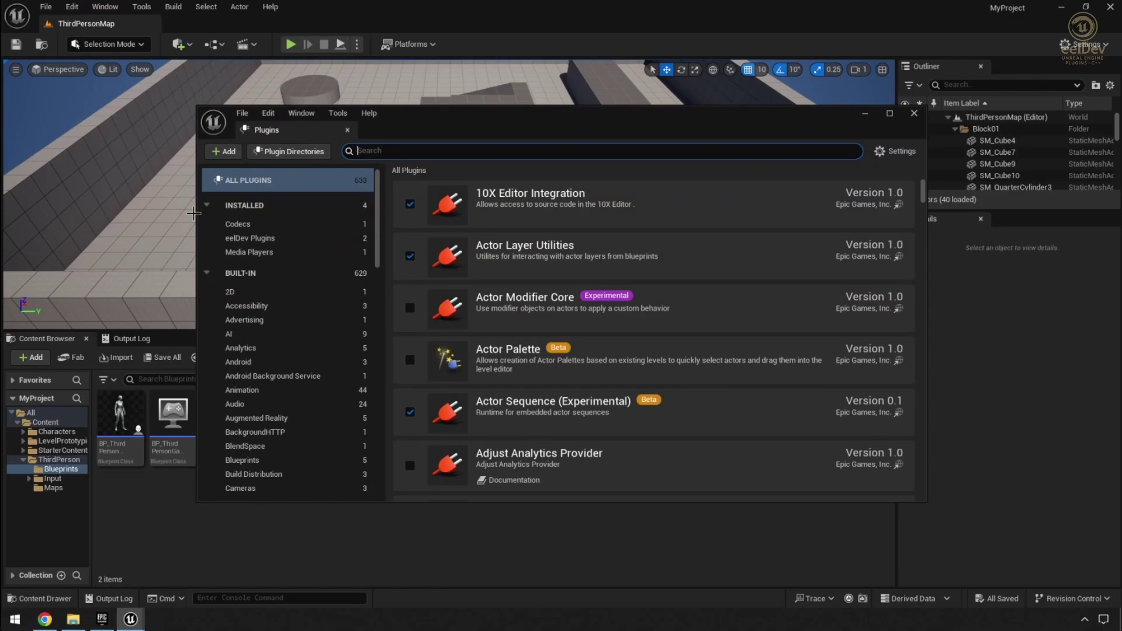
pyautogui.click(294, 237)
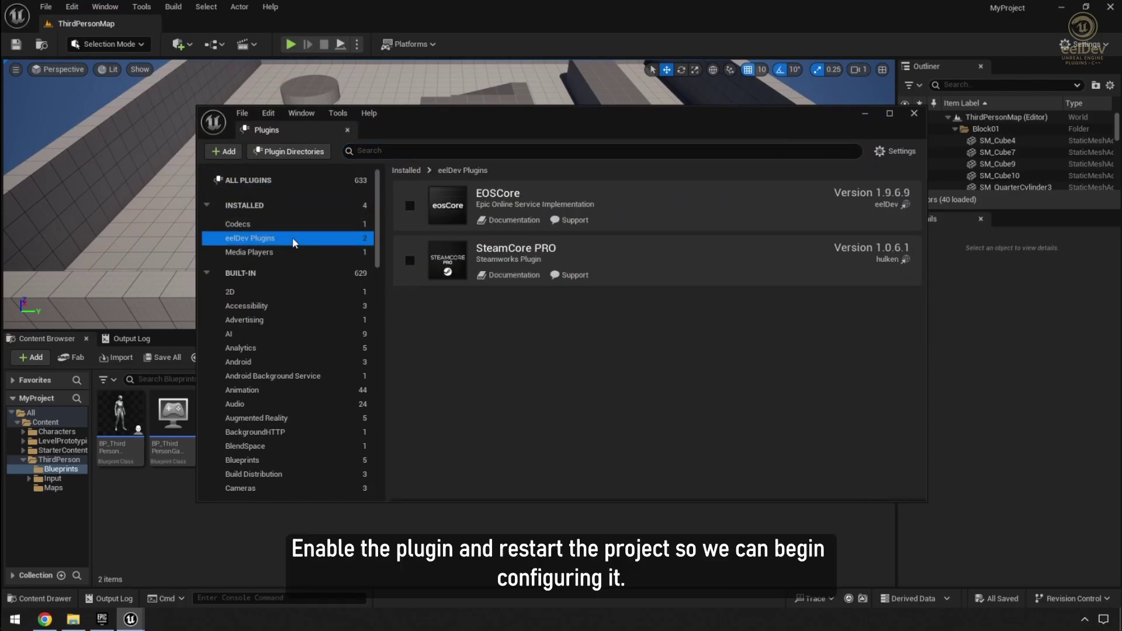
pyautogui.click(410, 207)
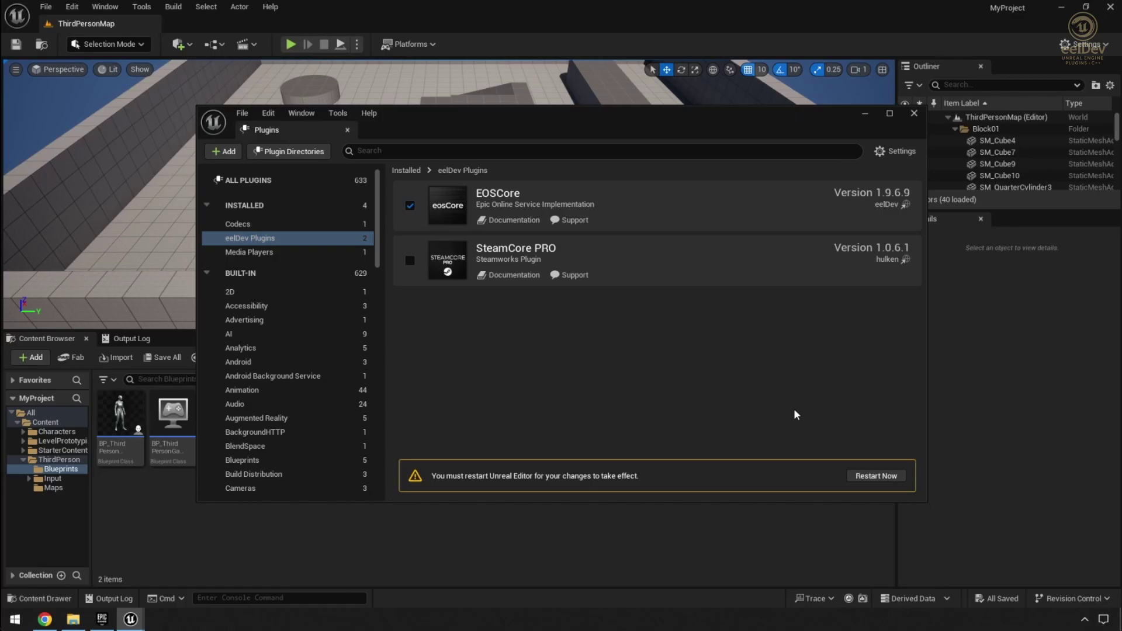
pyautogui.click(887, 475)
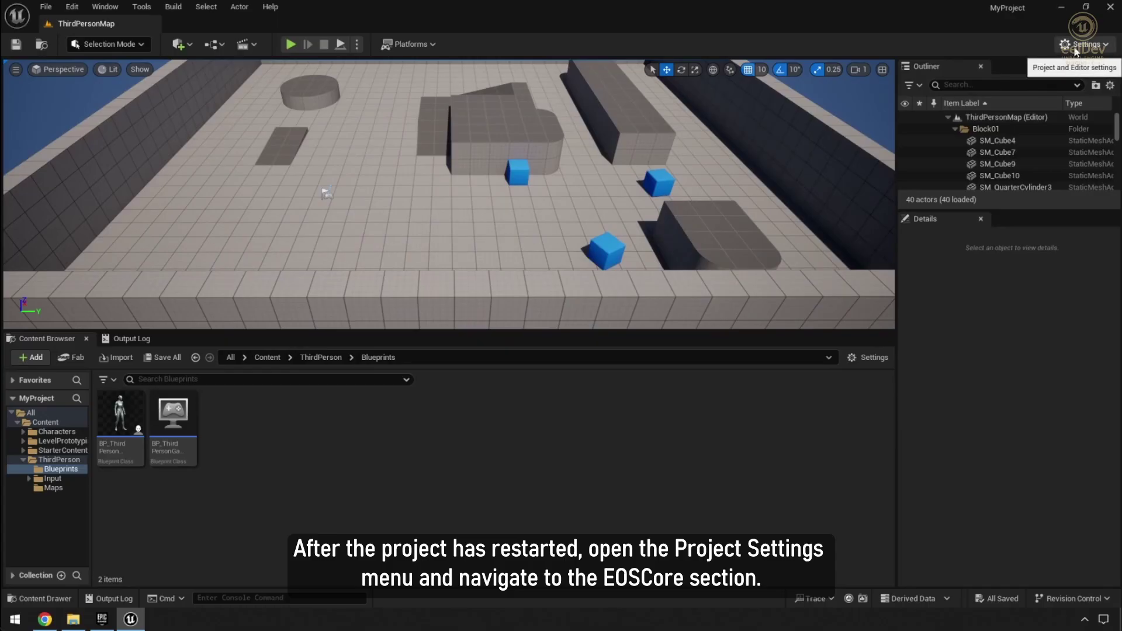
# Step: Add an Index [0] entry to EOSConfigurations in EOSCore Plugin project settings and expand its members
pyautogui.click(1082, 43)
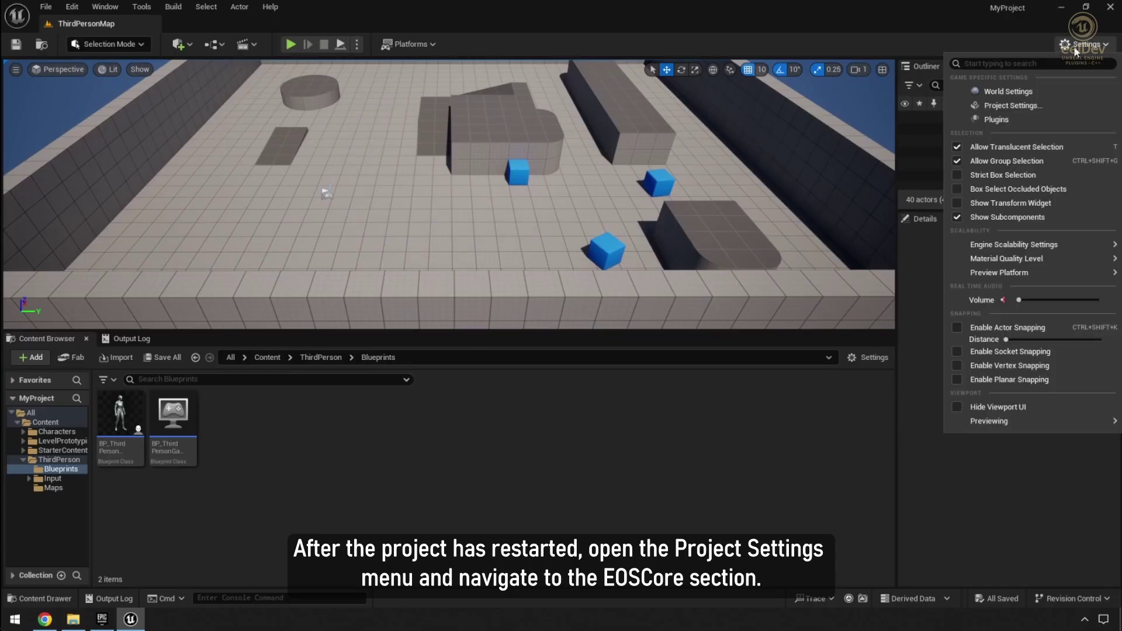
pyautogui.click(1038, 108)
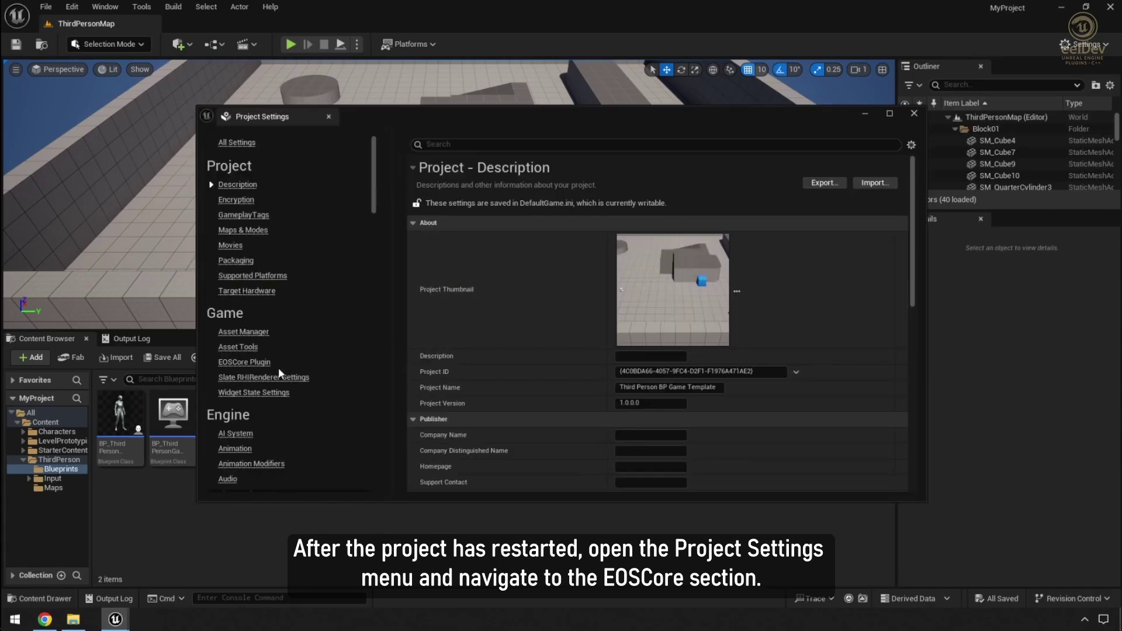
pyautogui.click(245, 364)
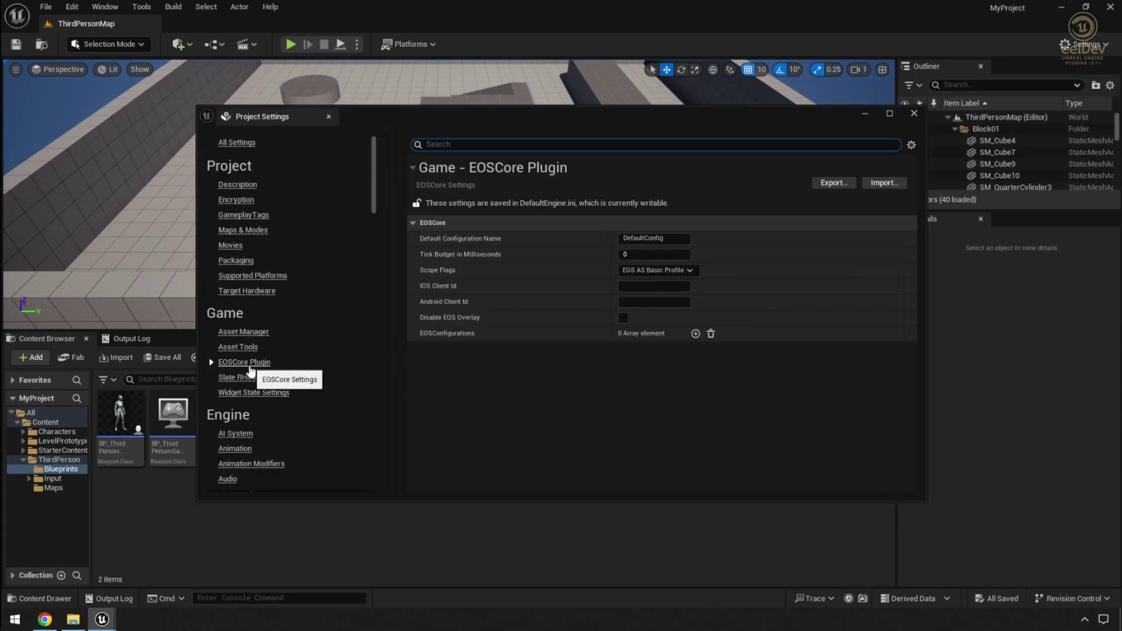
pyautogui.click(695, 333)
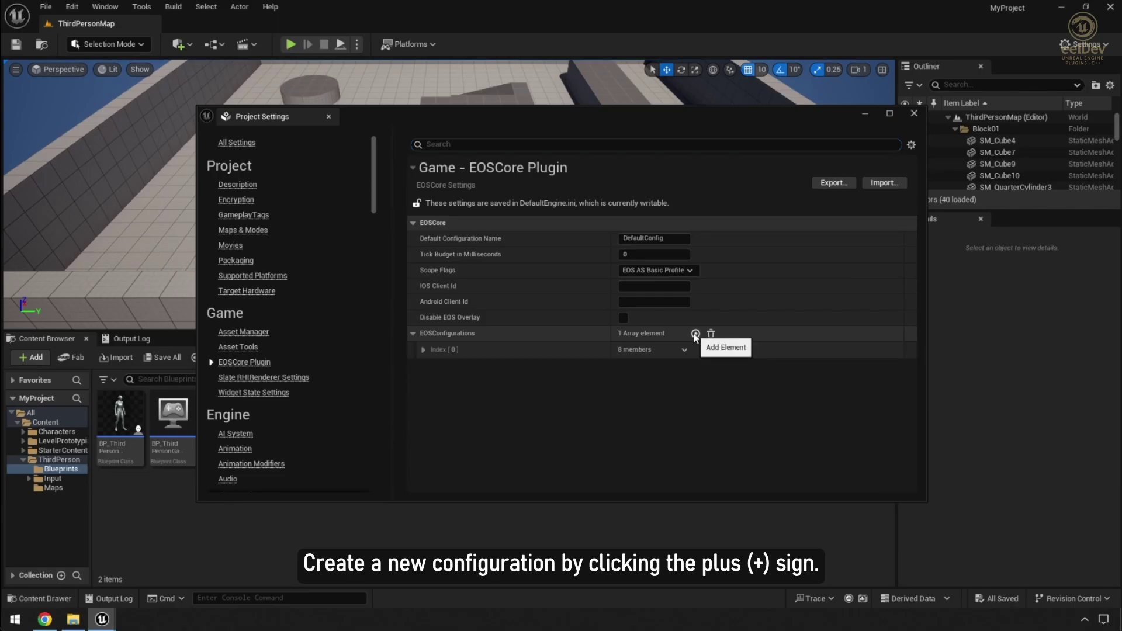
pyautogui.click(423, 350)
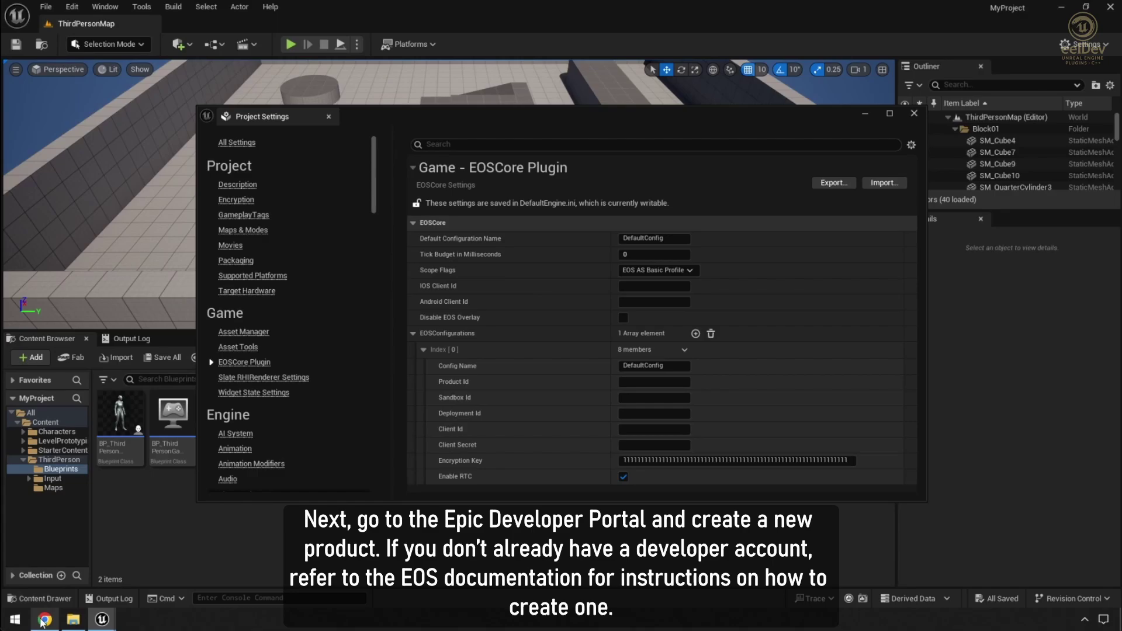
# Step: Create a new product named 'MyTutorialProject' in the Epic Developer Portal
pyautogui.click(44, 620)
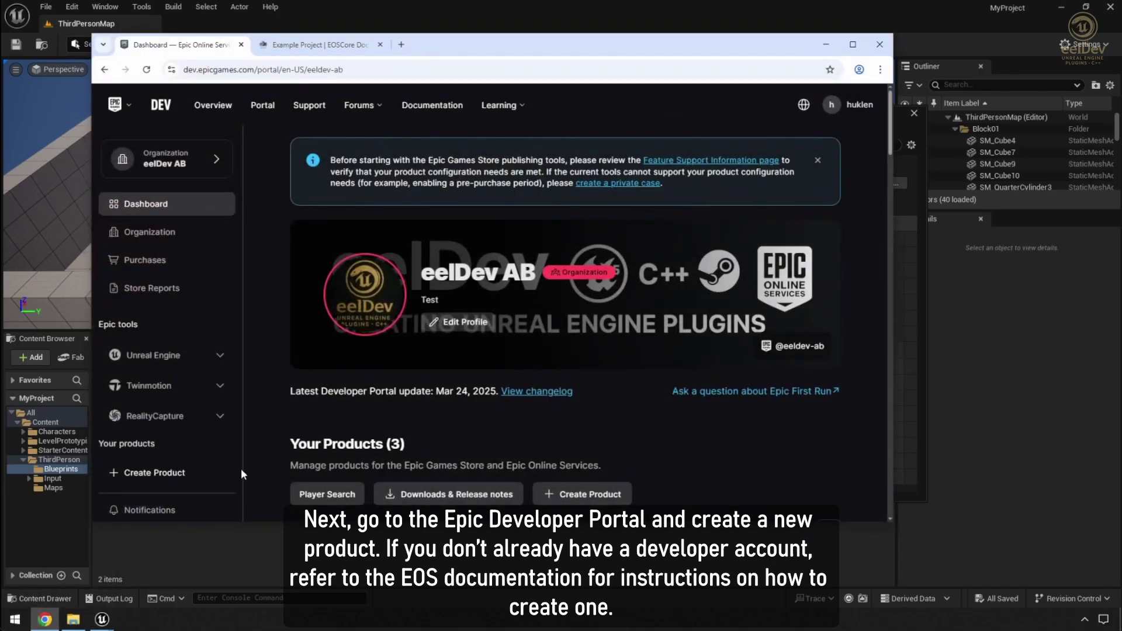
pyautogui.click(148, 478)
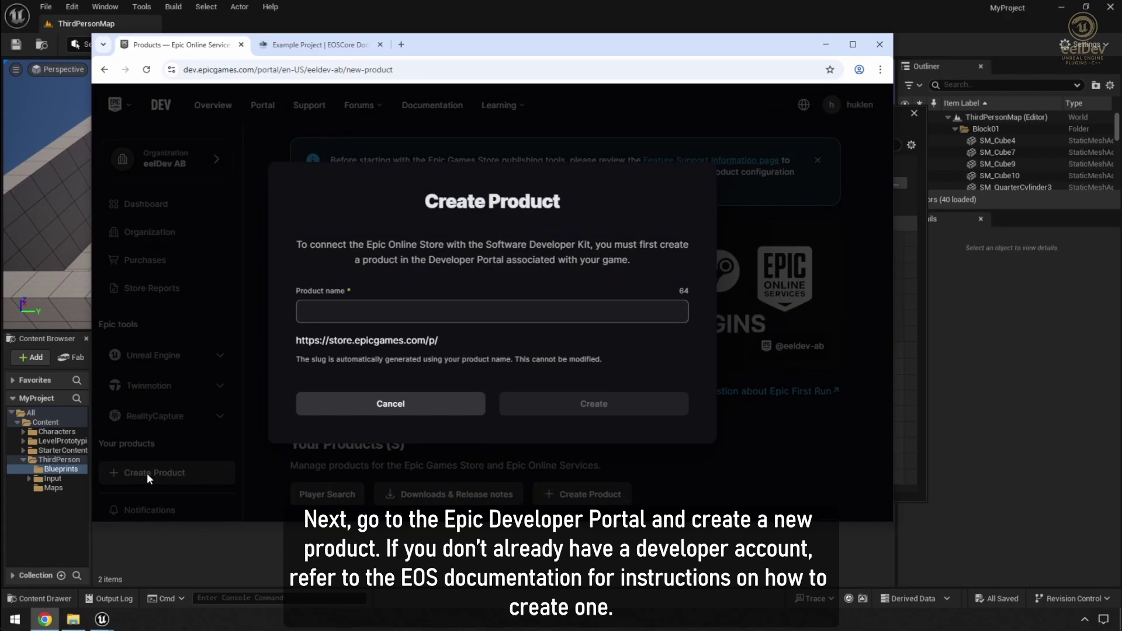
pyautogui.click(365, 310)
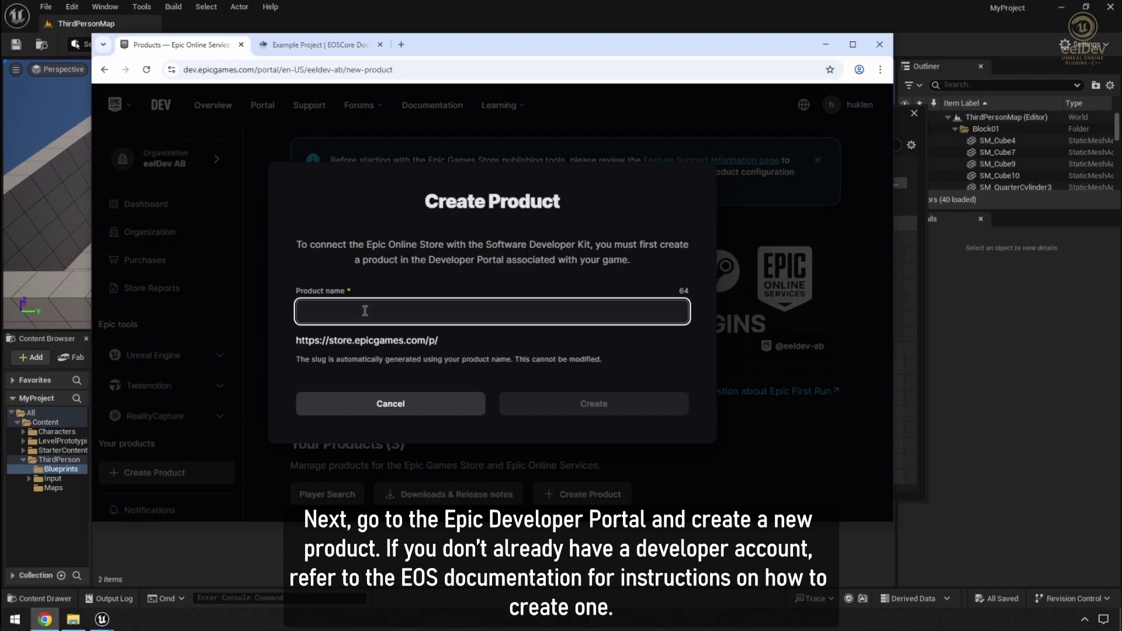
pyautogui.write('MyTut')
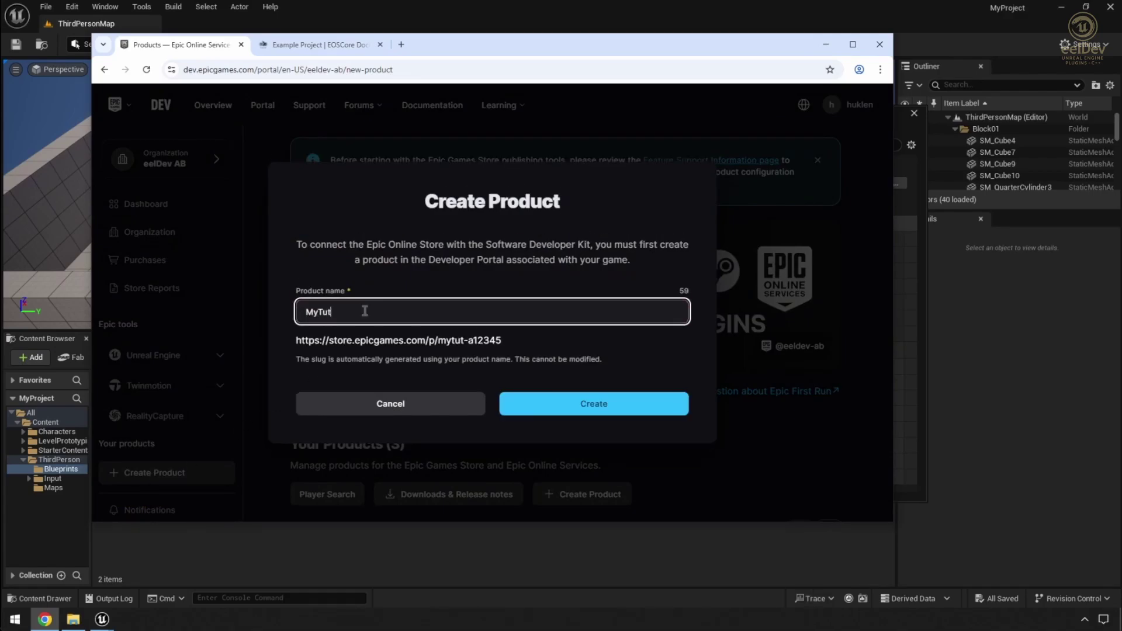
pyautogui.write('orialProject')
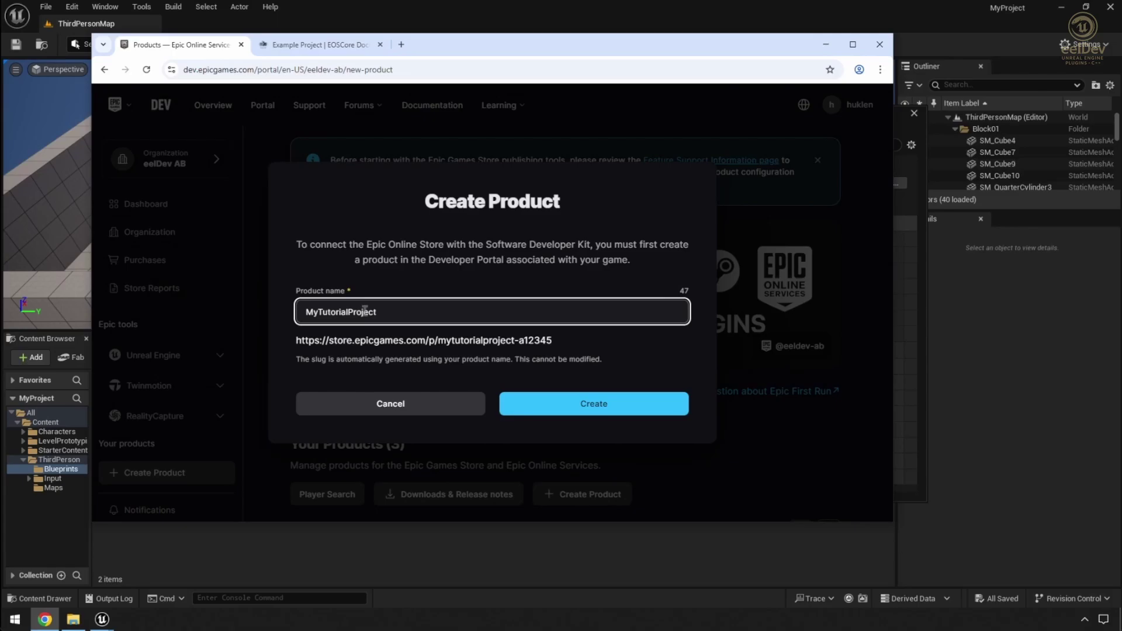
pyautogui.click(540, 403)
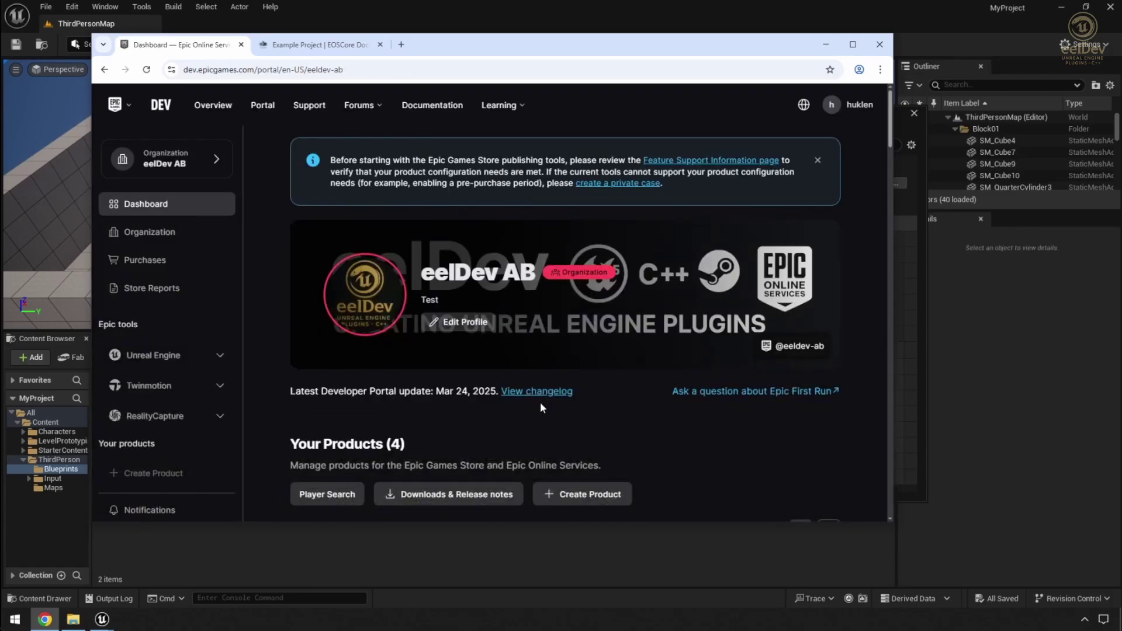
pyautogui.scroll(-1, 540, 403)
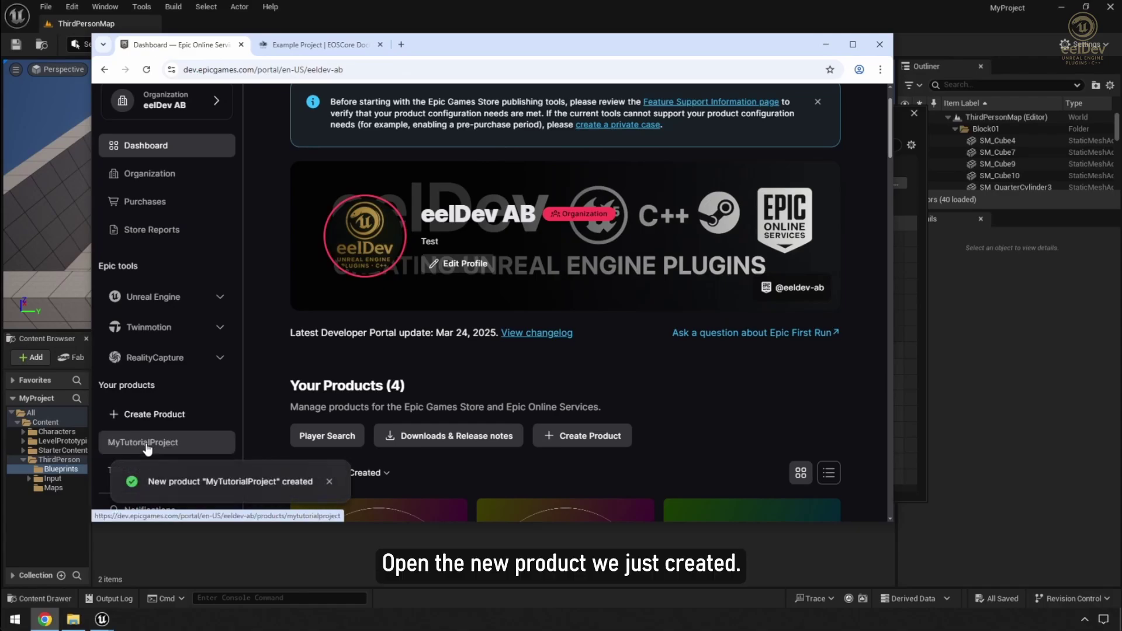
# Step: Show MyTutorialProject's Product Settings Clients tab in a maximized browser, with no clients listed
pyautogui.click(146, 449)
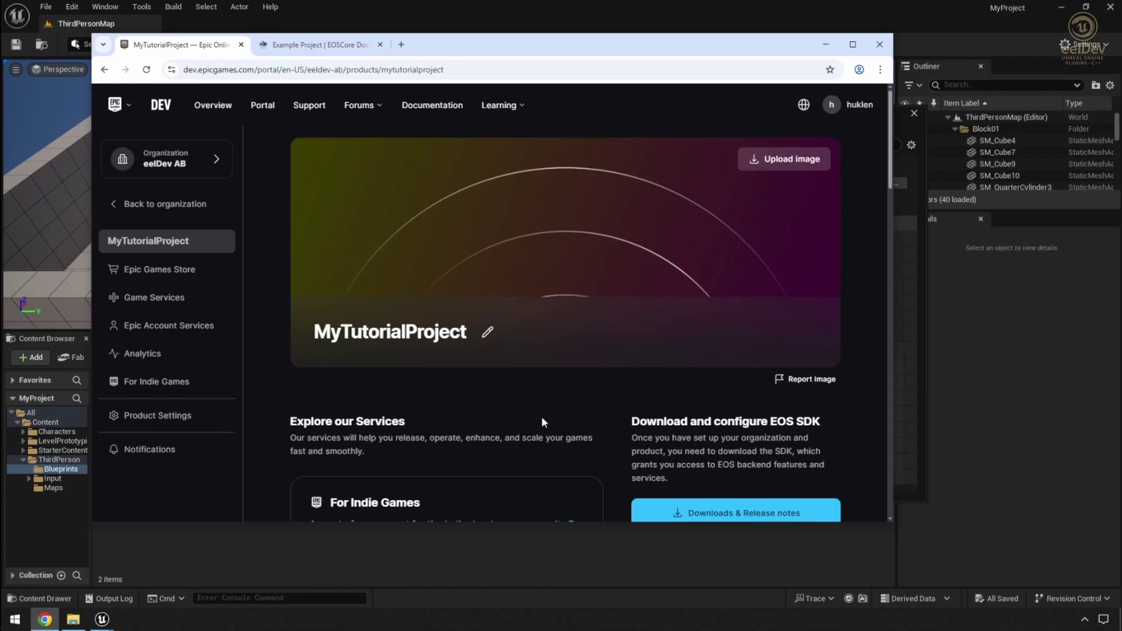
pyautogui.scroll(-3, 508, 424)
pyautogui.scroll(-2, 507, 420)
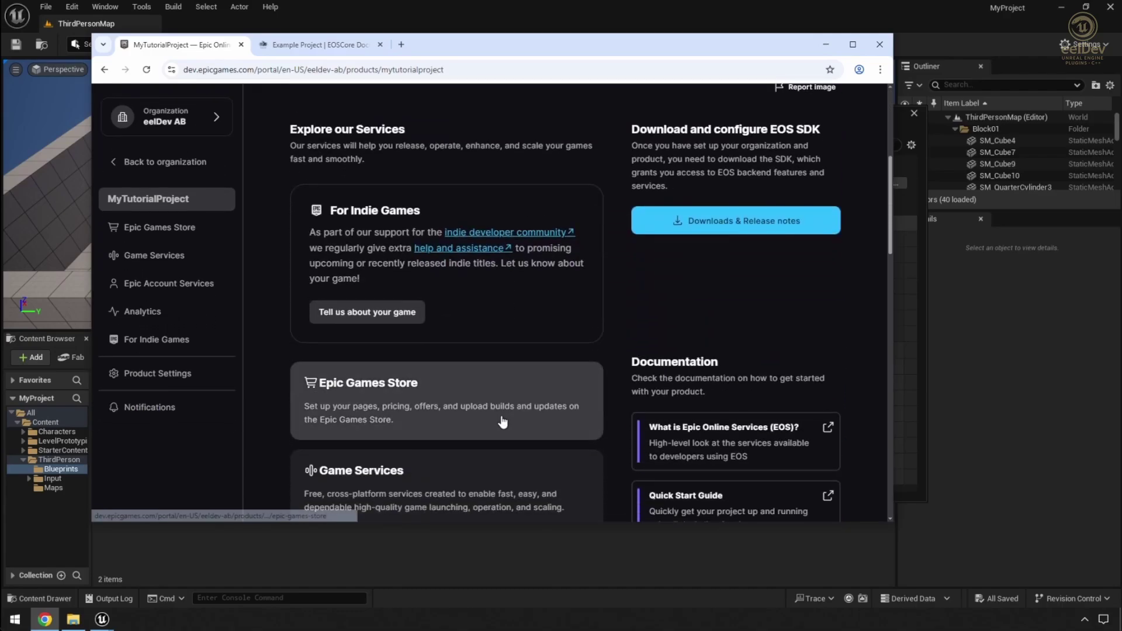
pyautogui.click(183, 373)
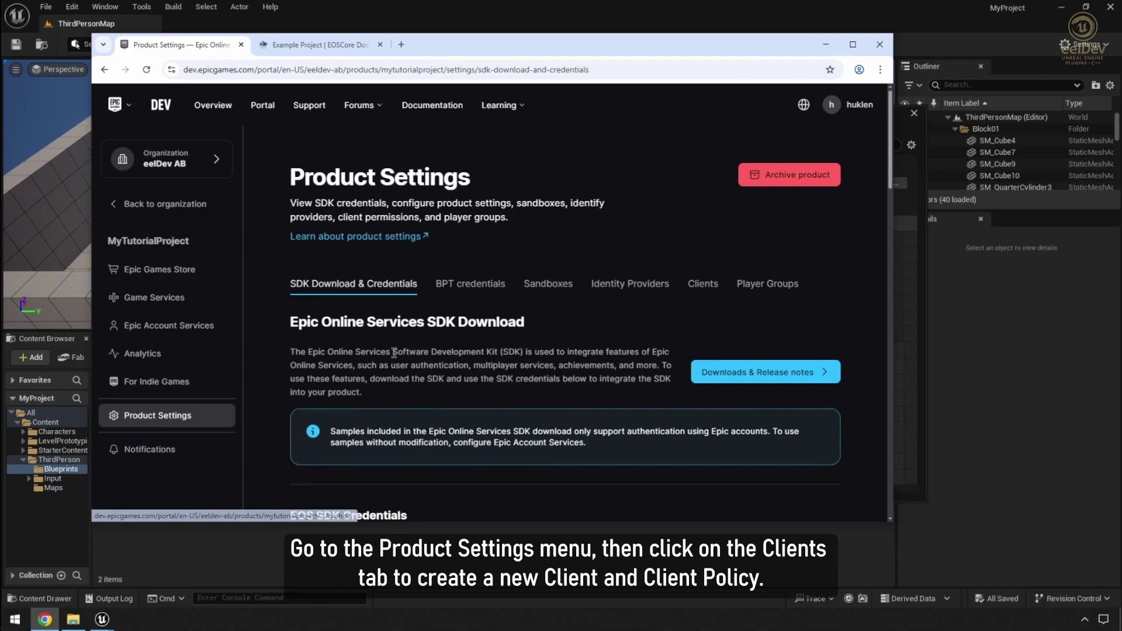
pyautogui.click(696, 285)
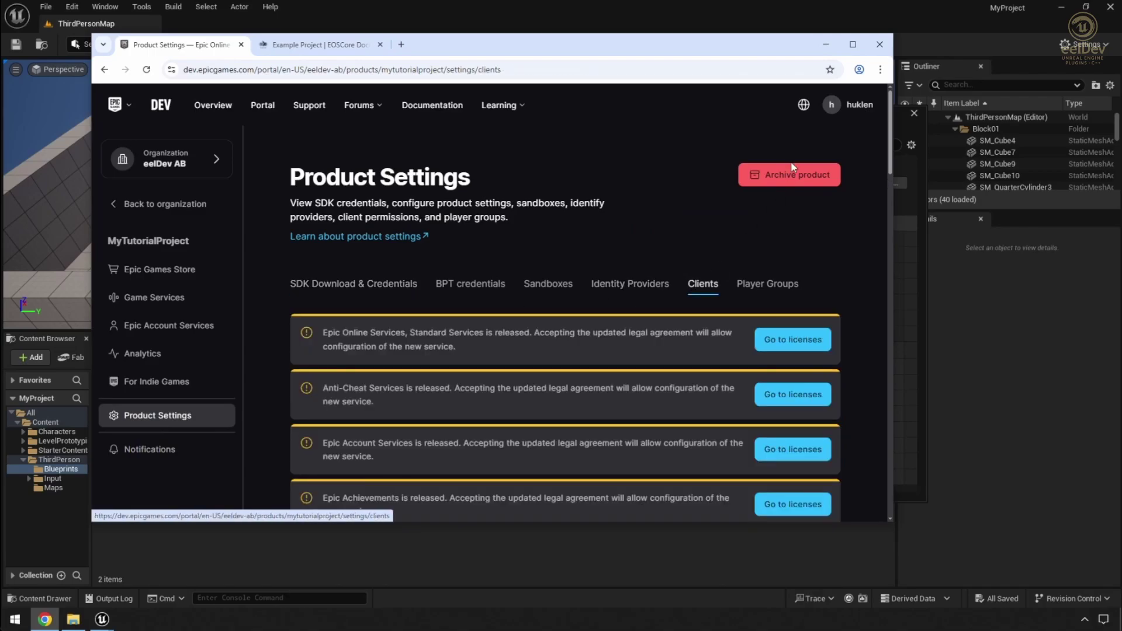
pyautogui.click(851, 44)
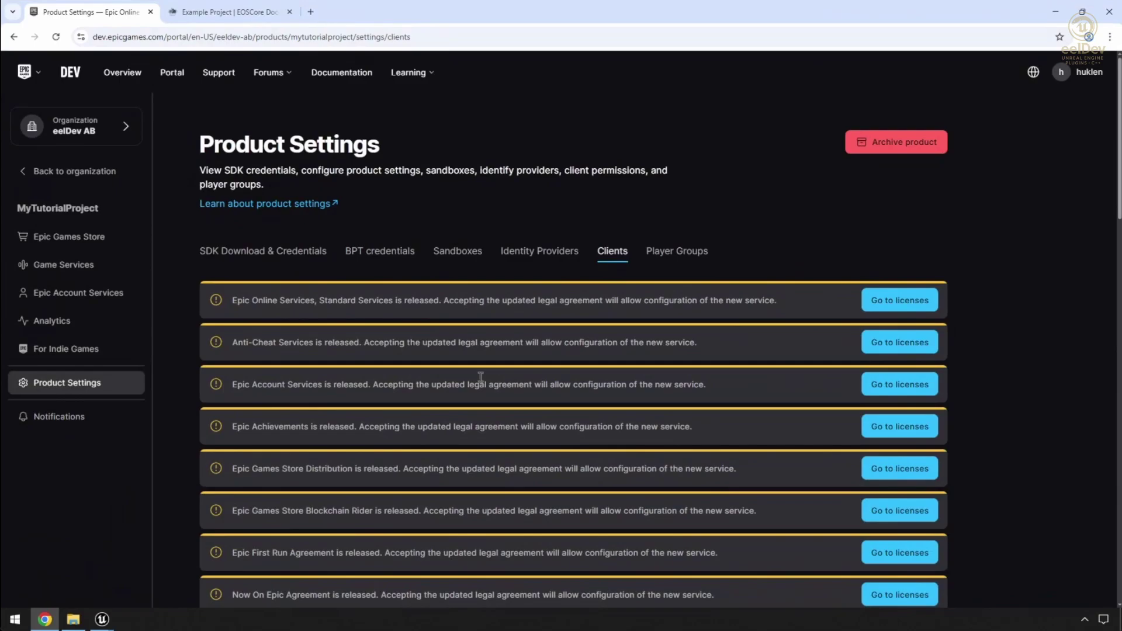
pyautogui.scroll(-5, 479, 422)
# Step: Start a new client and name it 'MyClient'
pyautogui.scroll(-4, 479, 422)
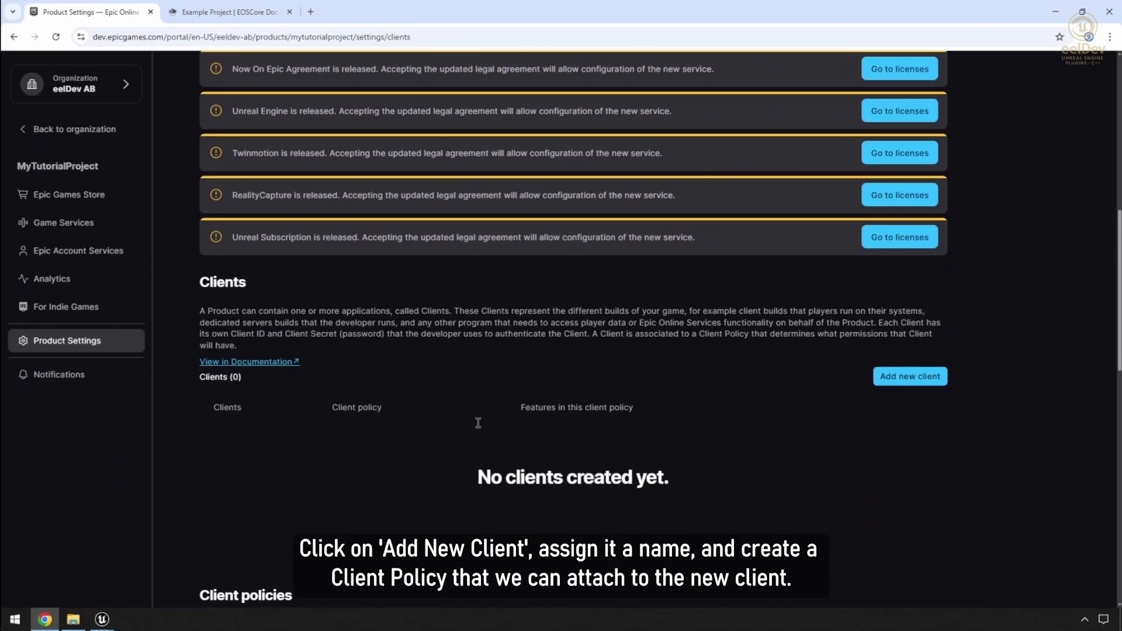
pyautogui.click(894, 377)
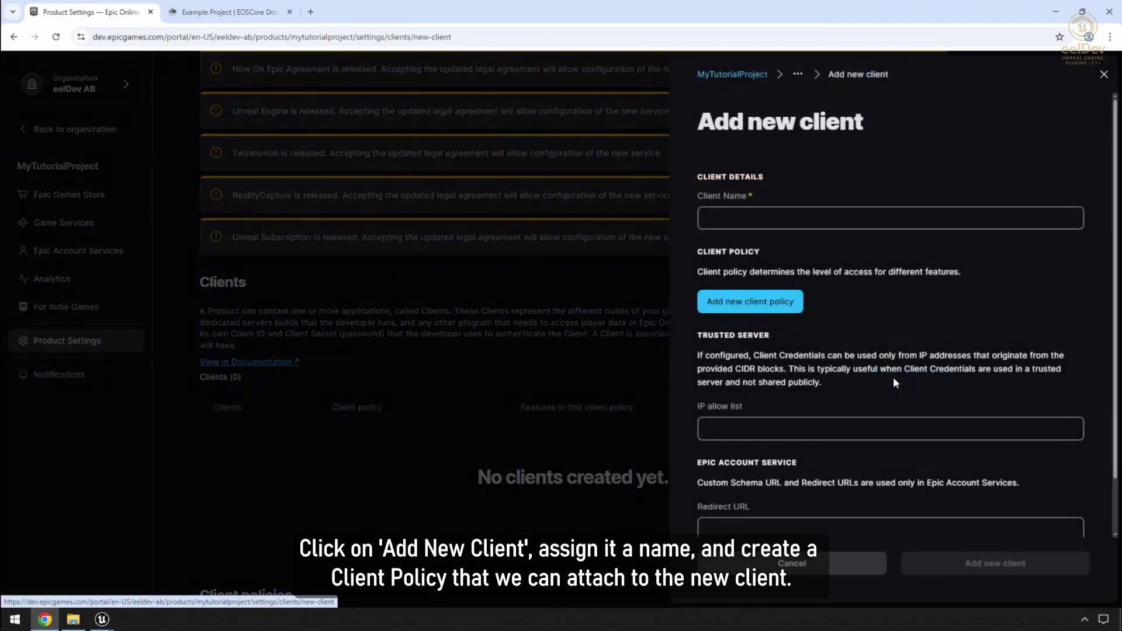
pyautogui.click(860, 221)
pyautogui.write('MyClient')
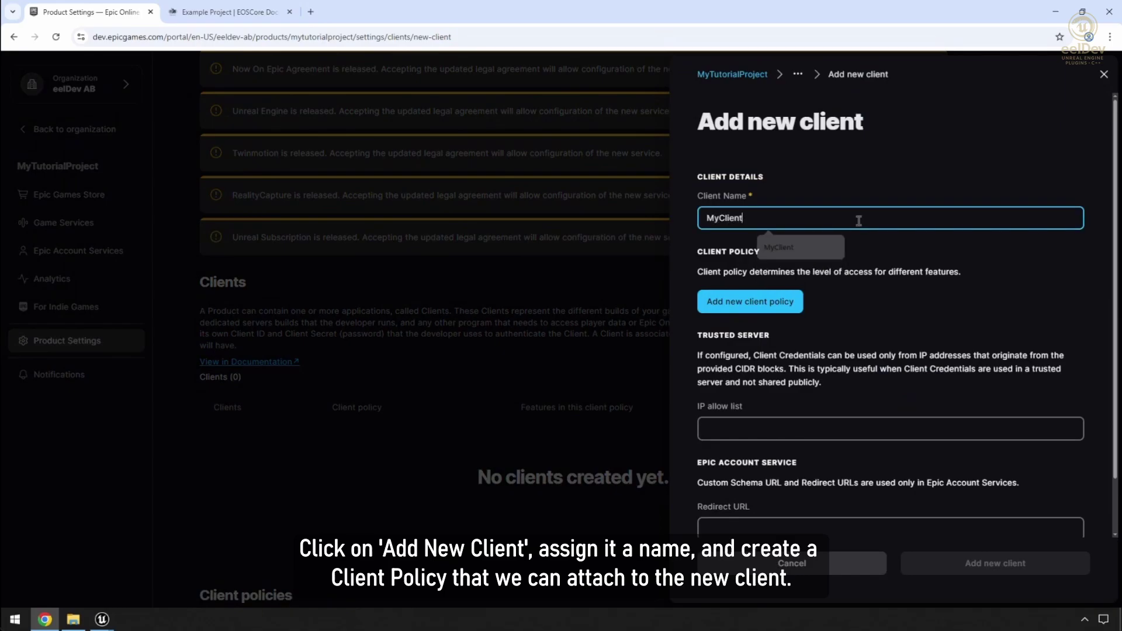
# Step: Create a GameClient-type client policy named 'MyPolicy' for the client
pyautogui.click(781, 303)
pyautogui.click(702, 202)
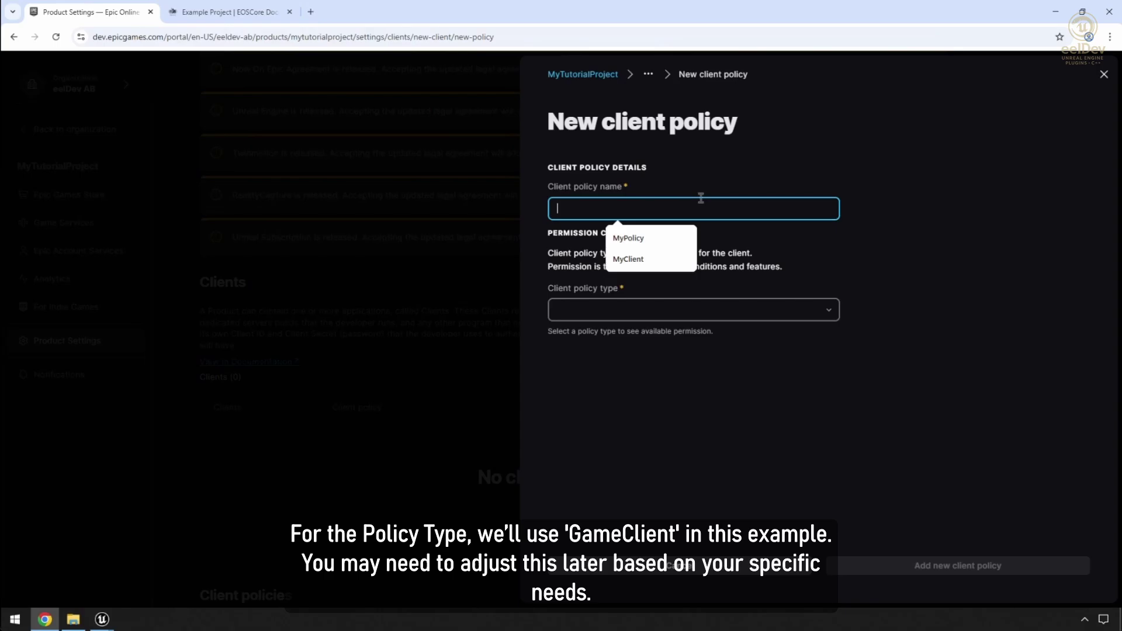
pyautogui.click(645, 241)
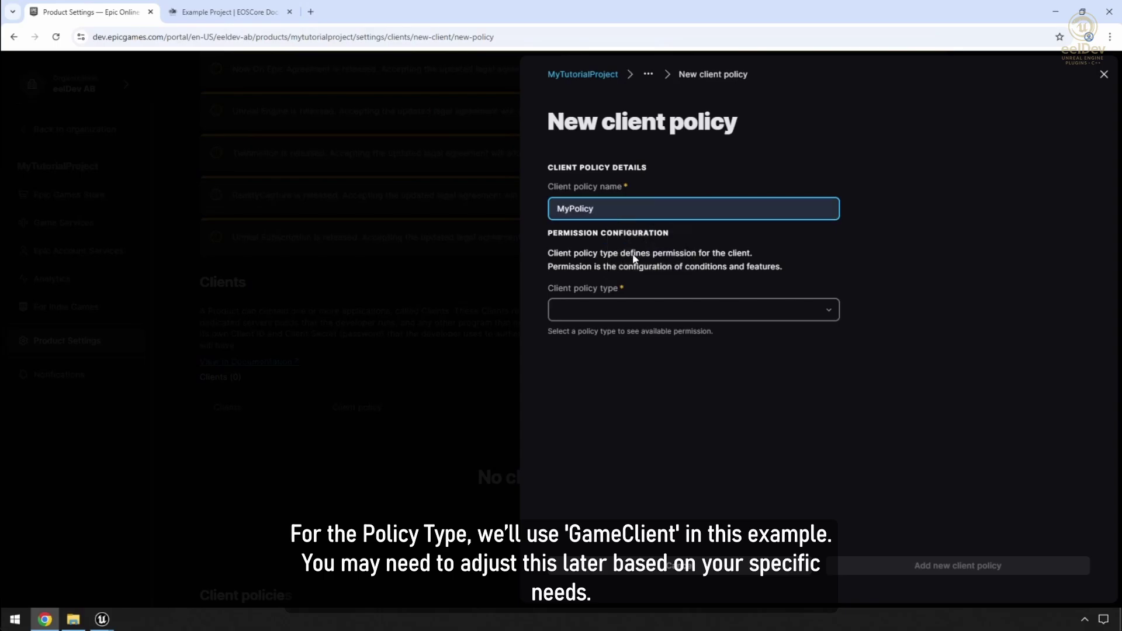
pyautogui.click(637, 314)
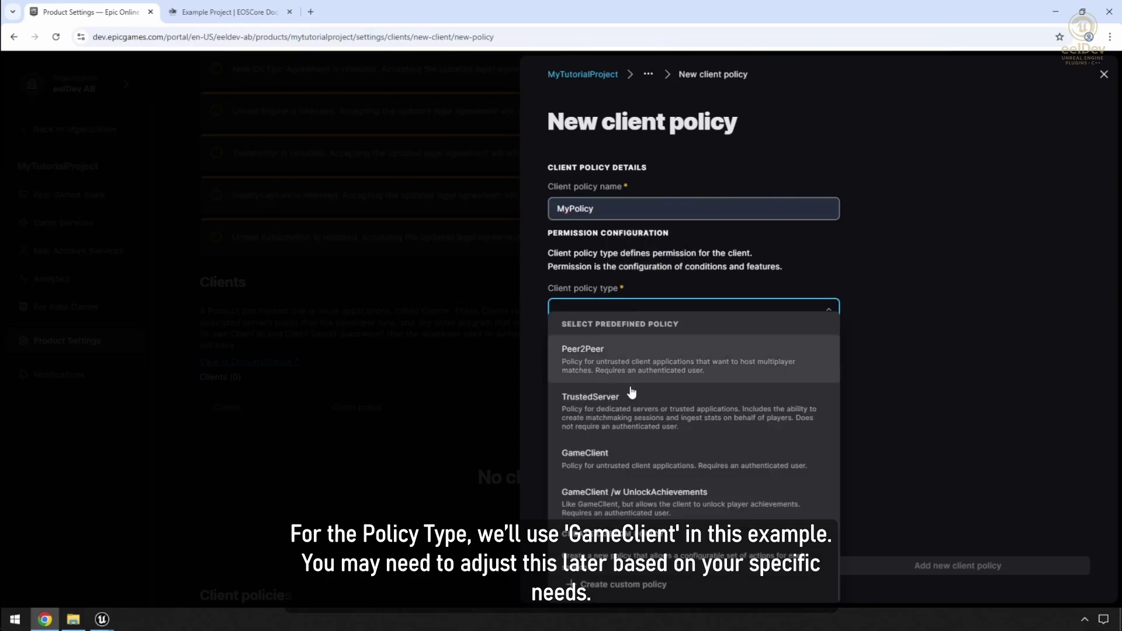
pyautogui.click(636, 458)
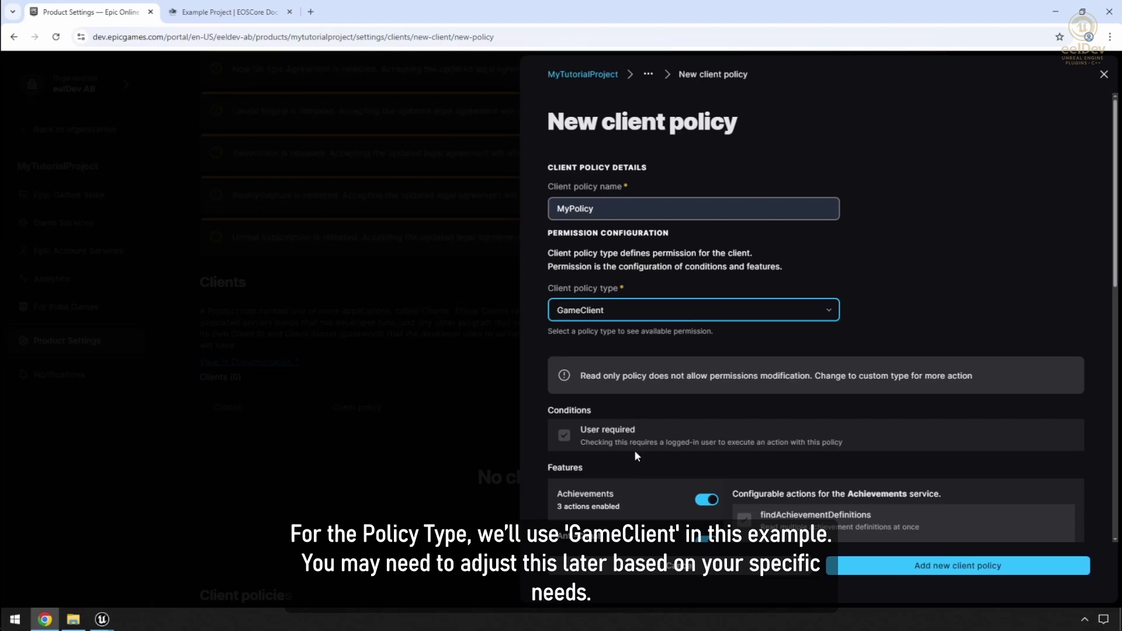
pyautogui.scroll(-3, 854, 455)
pyautogui.scroll(-1, 854, 455)
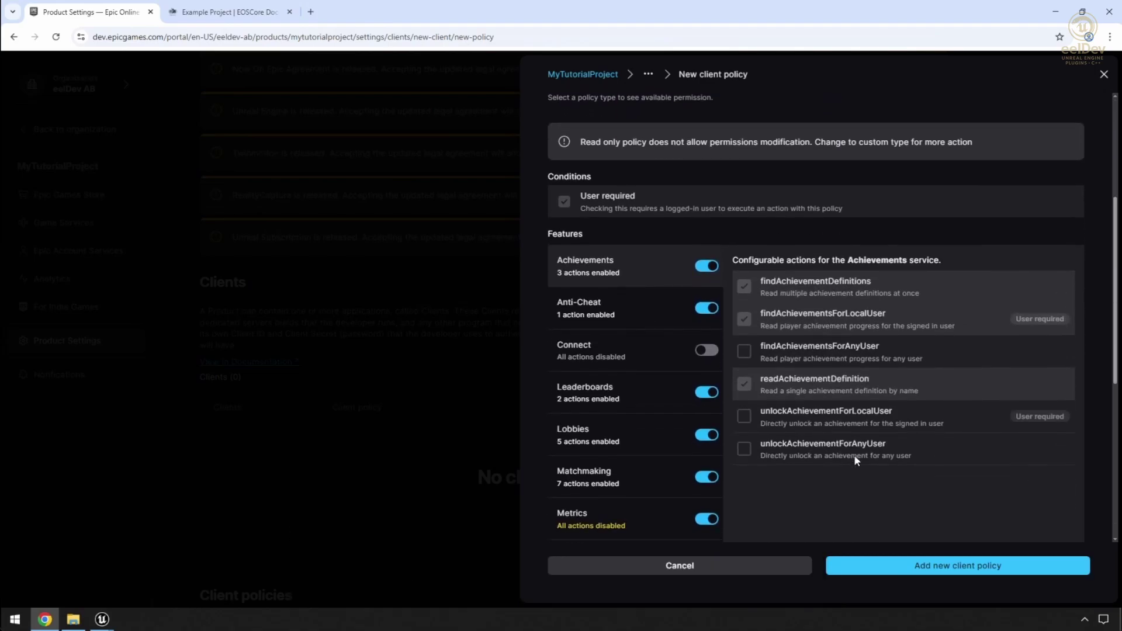
pyautogui.click(899, 568)
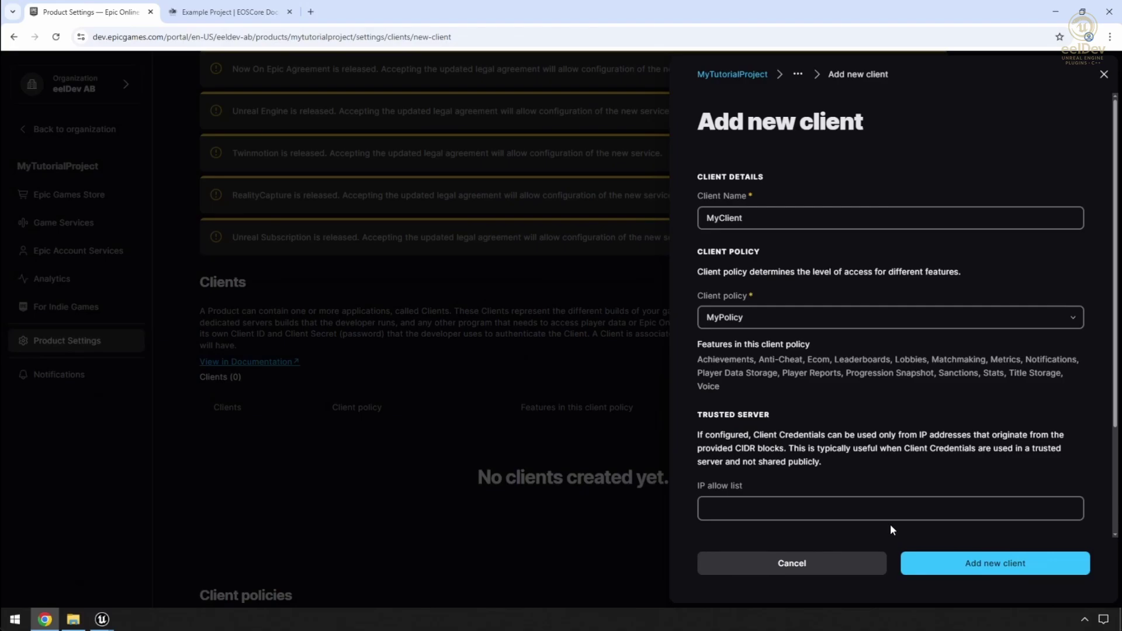
# Step: Save the new MyClient client with its MyPolicy policy
pyautogui.click(961, 567)
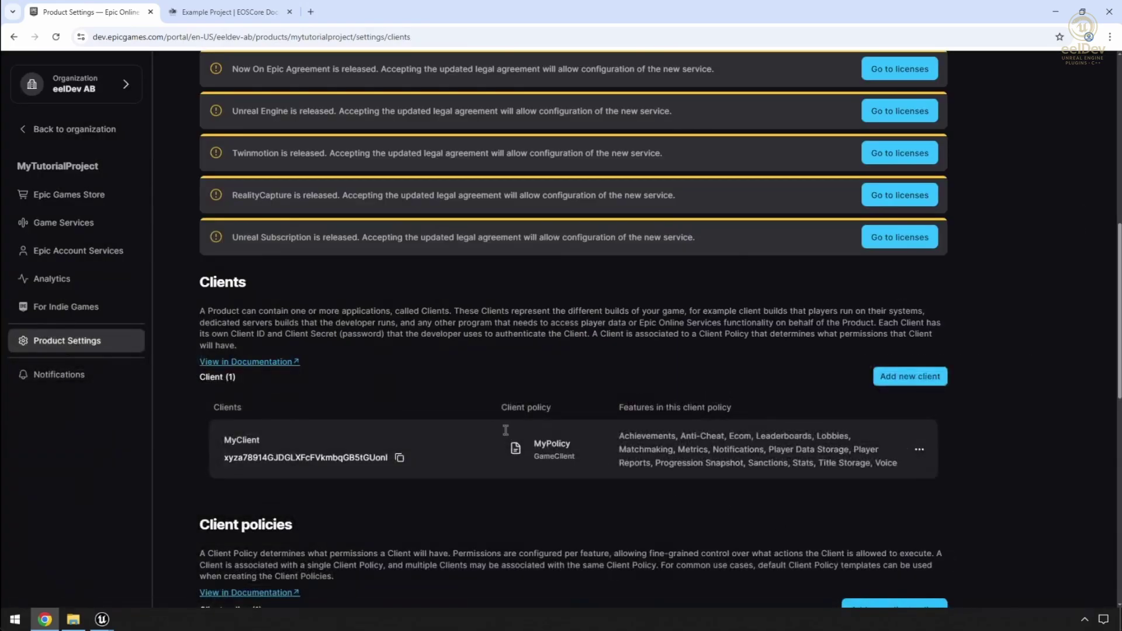
pyautogui.scroll(-5, 384, 451)
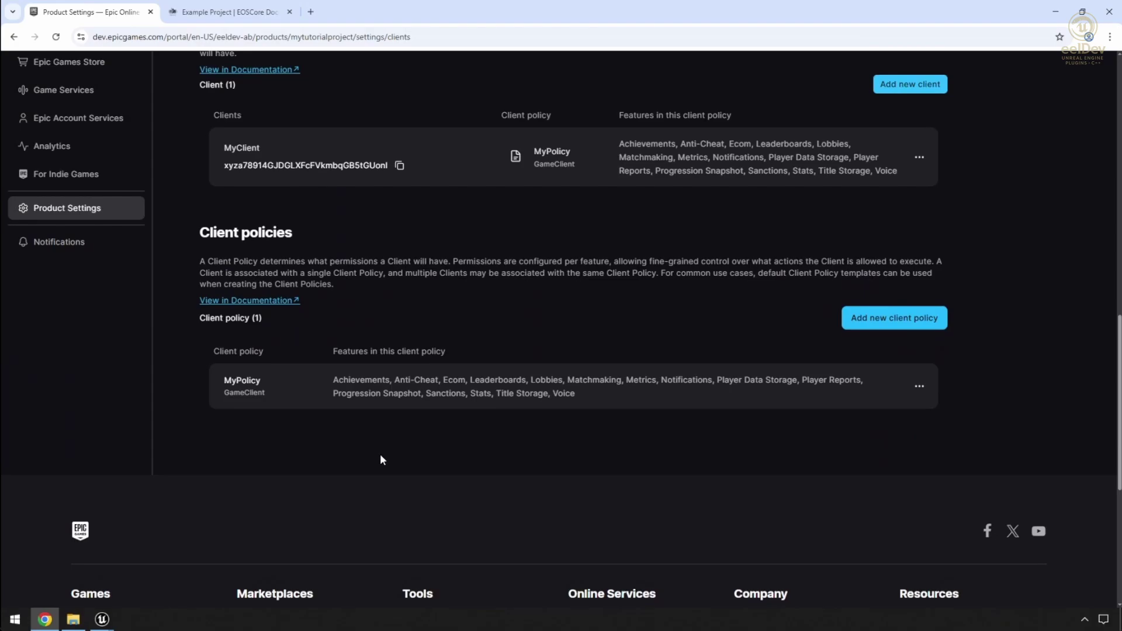
pyautogui.scroll(1, 380, 453)
pyautogui.scroll(10, 377, 454)
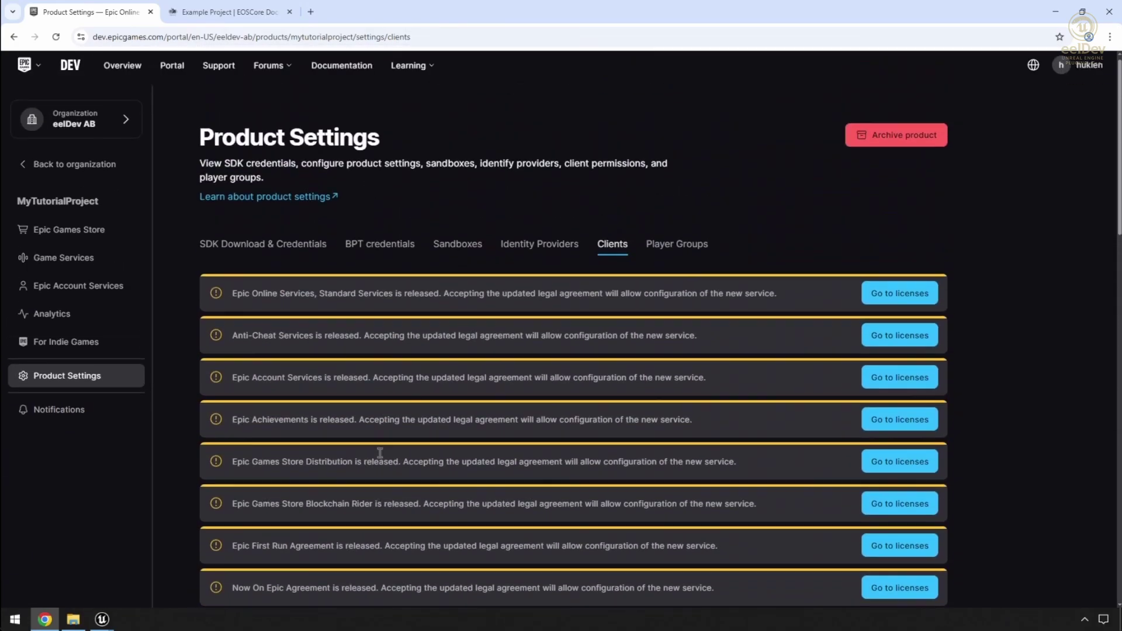
# Step: Go from SDK Download & Credentials to the Epic Account Services page
pyautogui.click(263, 251)
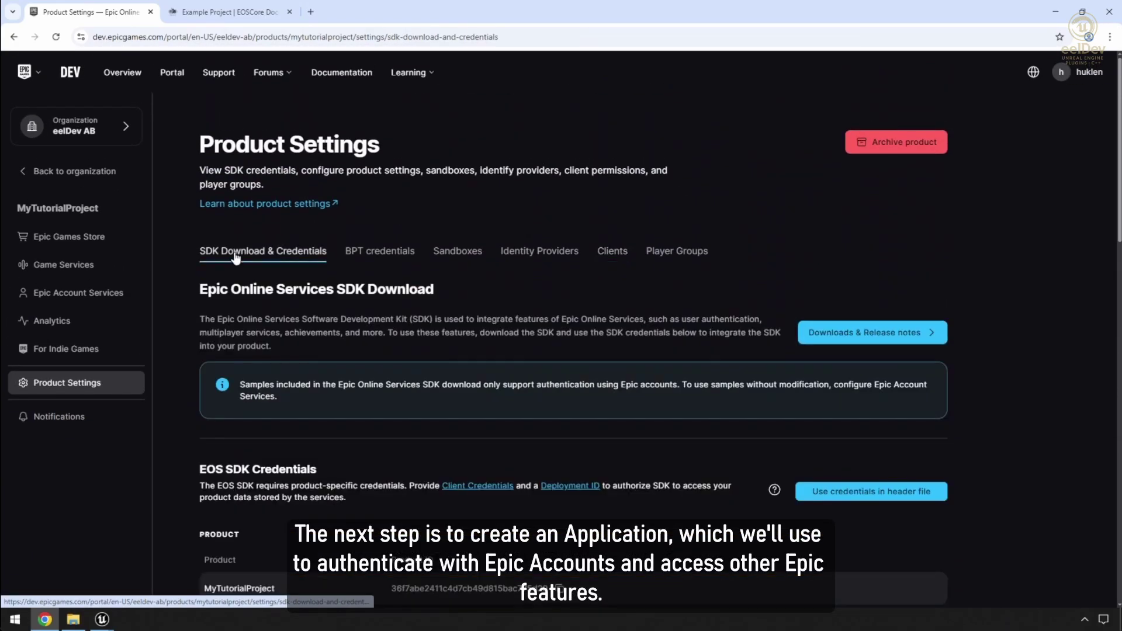
pyautogui.scroll(-7, 328, 459)
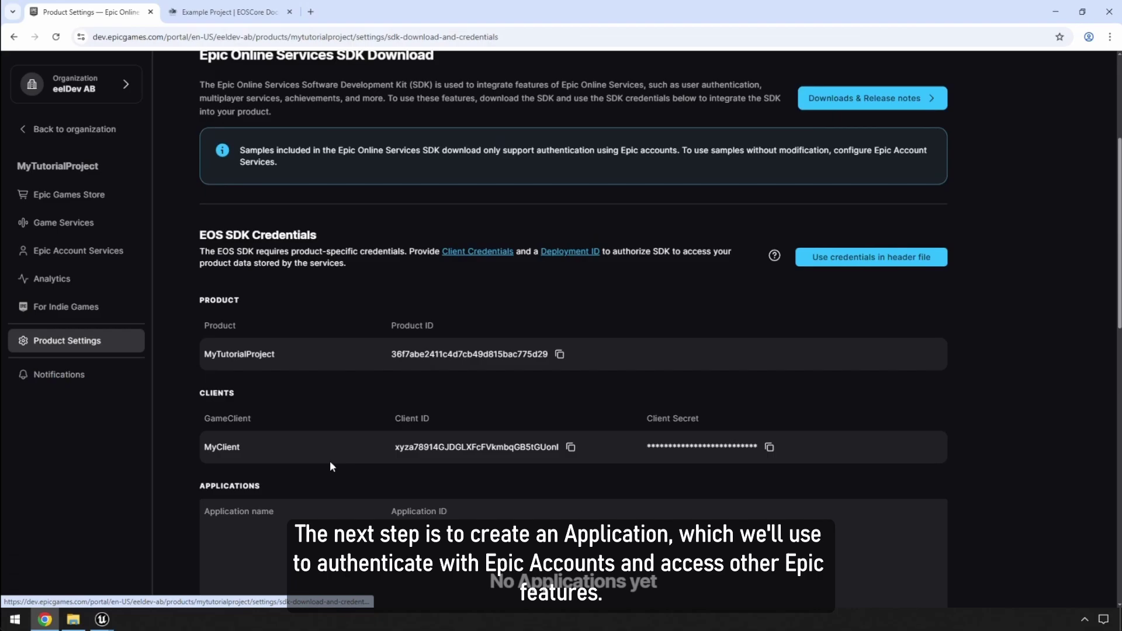
pyautogui.scroll(-1, 331, 466)
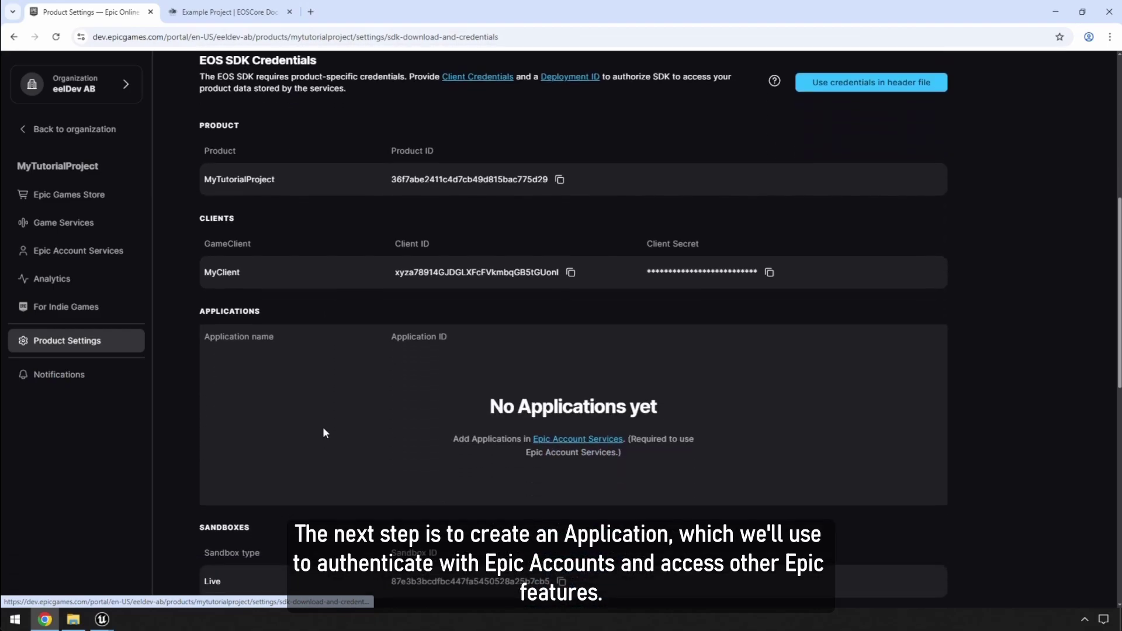
pyautogui.click(581, 439)
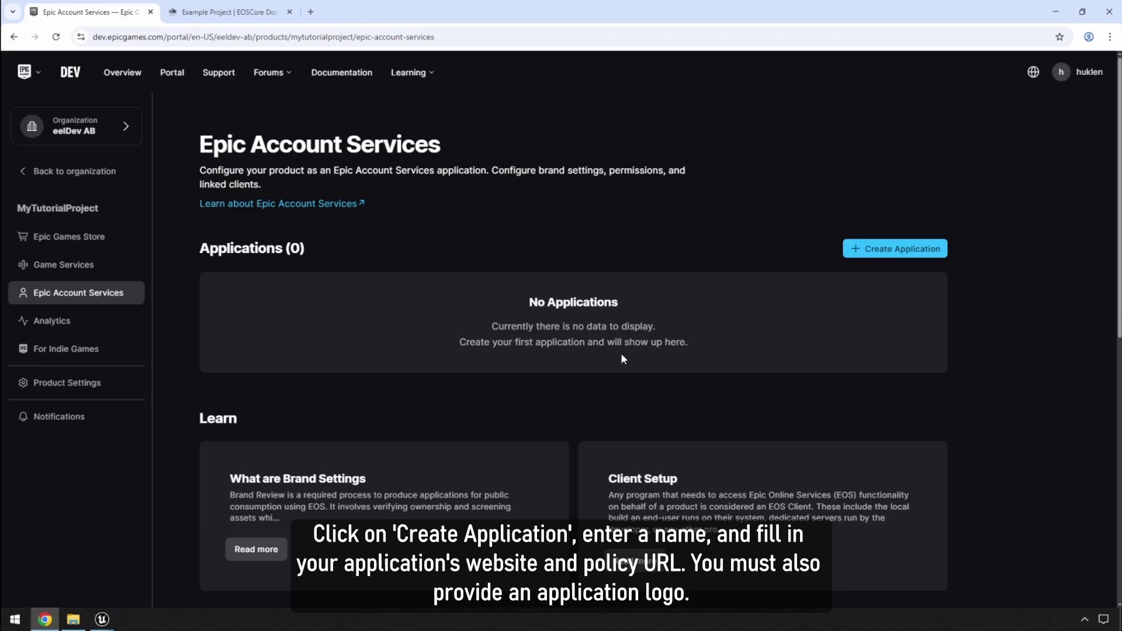
pyautogui.click(900, 252)
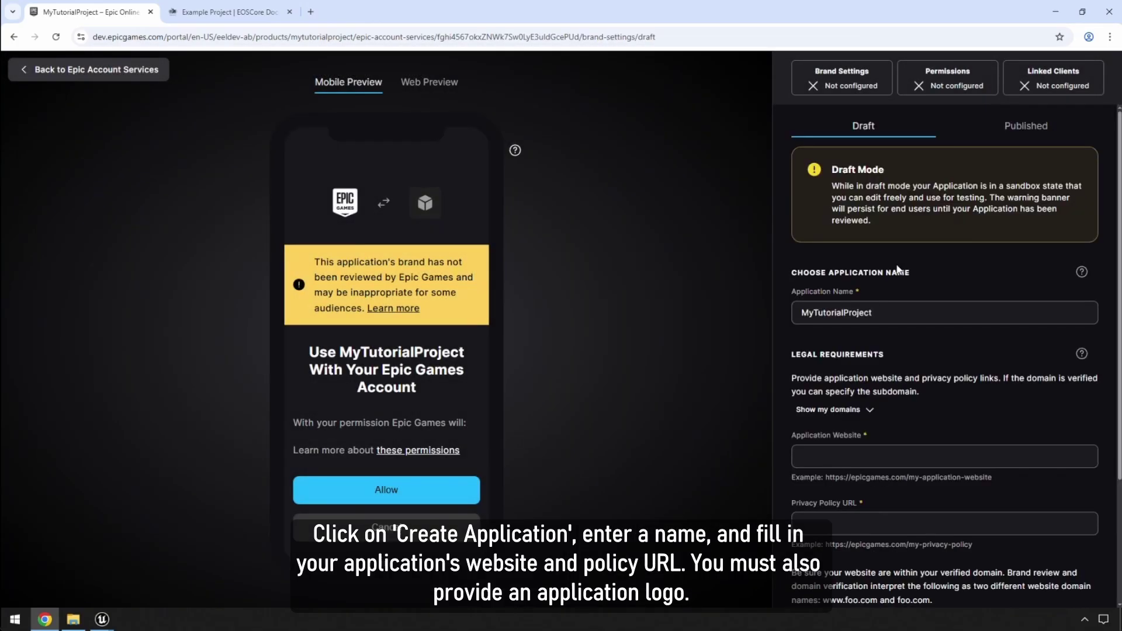
pyautogui.scroll(-2, 896, 315)
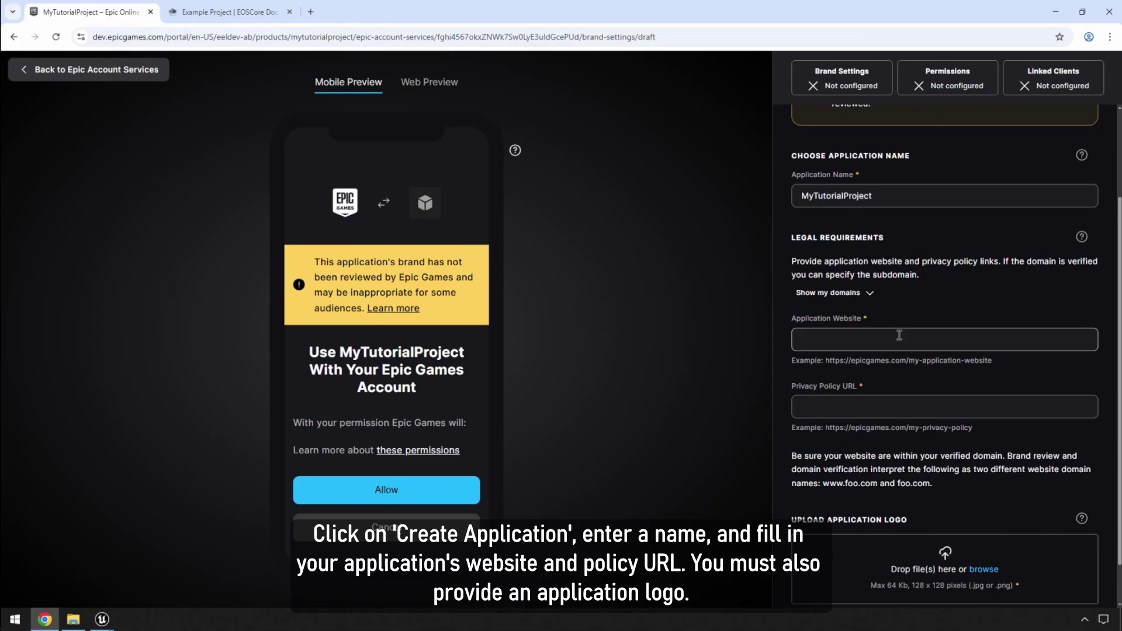
pyautogui.click(900, 338)
pyautogui.click(897, 368)
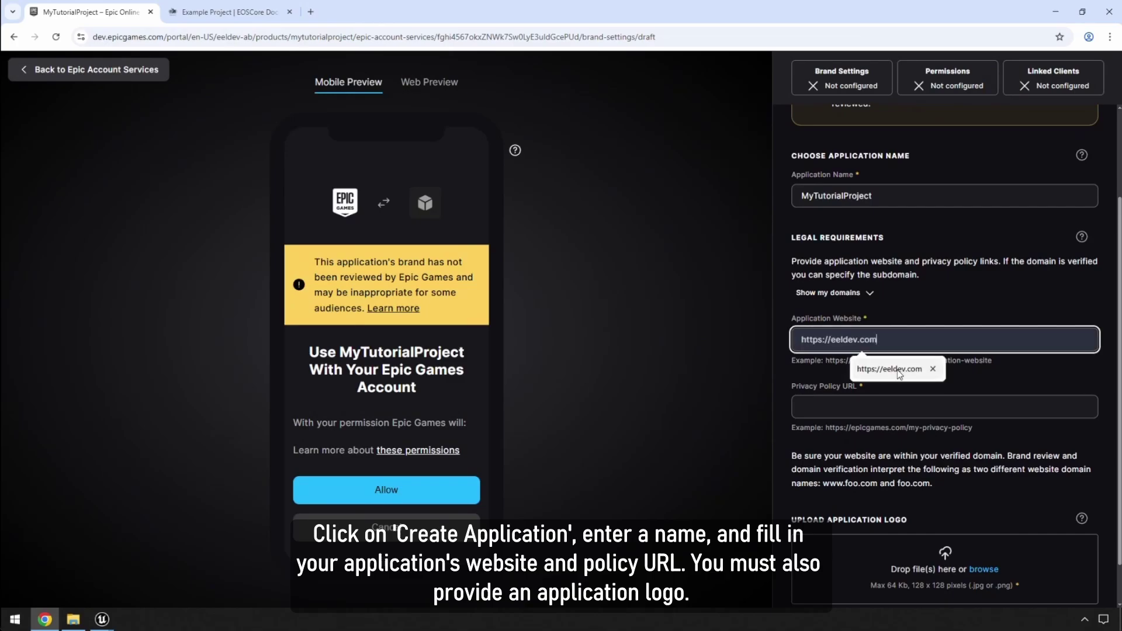
pyautogui.click(891, 403)
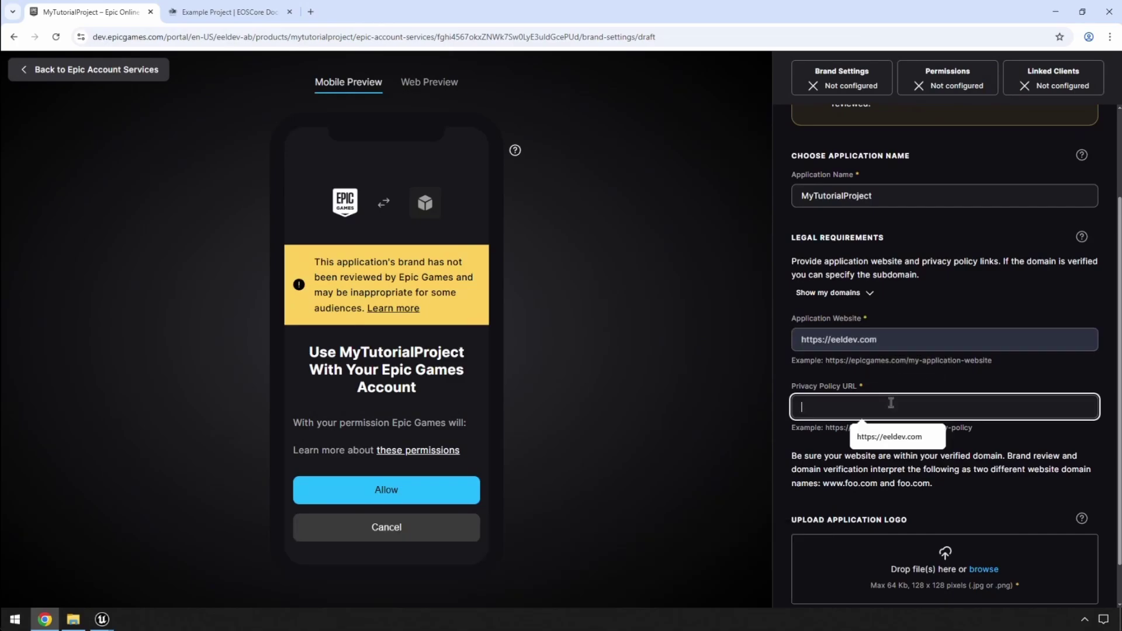
pyautogui.click(889, 438)
pyautogui.scroll(-1, 847, 409)
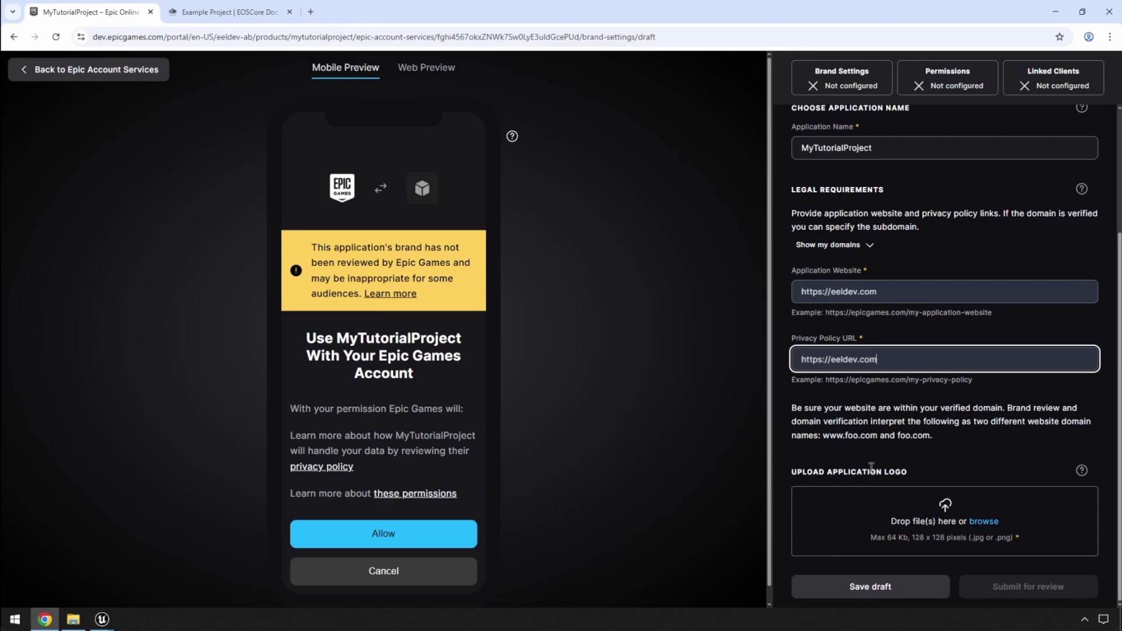
# Step: Upload test.jpg from the desktop as the application logo and save the draft
pyautogui.moveTo(745, 15); pyautogui.dragTo(754, 41)
pyautogui.click(1059, 7)
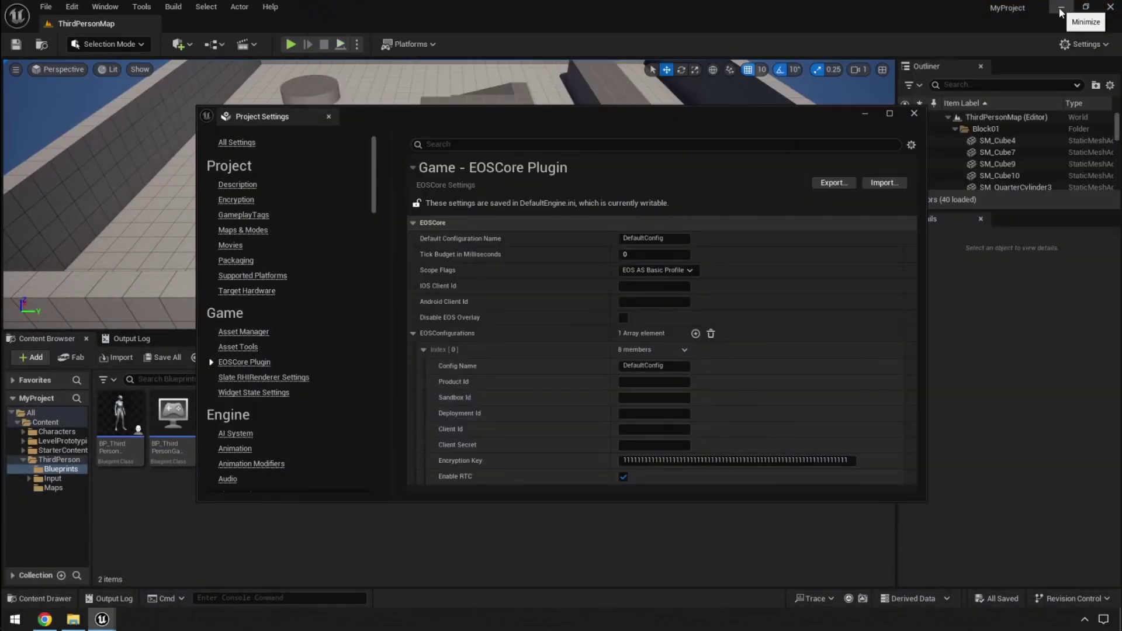
pyautogui.click(1059, 7)
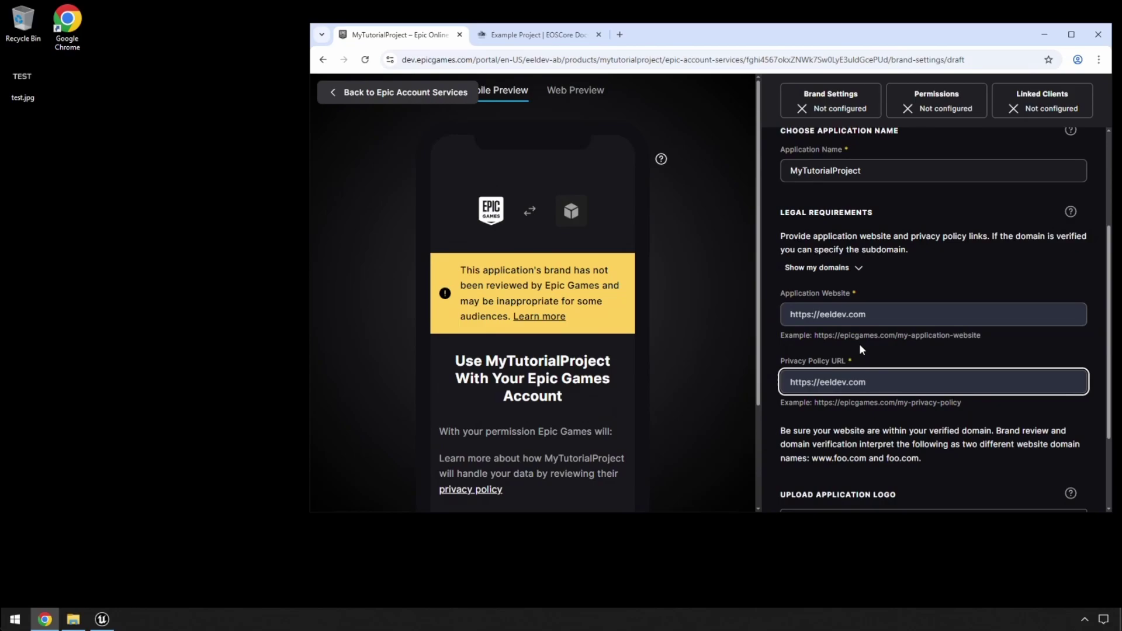
pyautogui.scroll(-2, 862, 344)
pyautogui.moveTo(12, 79); pyautogui.dragTo(926, 417)
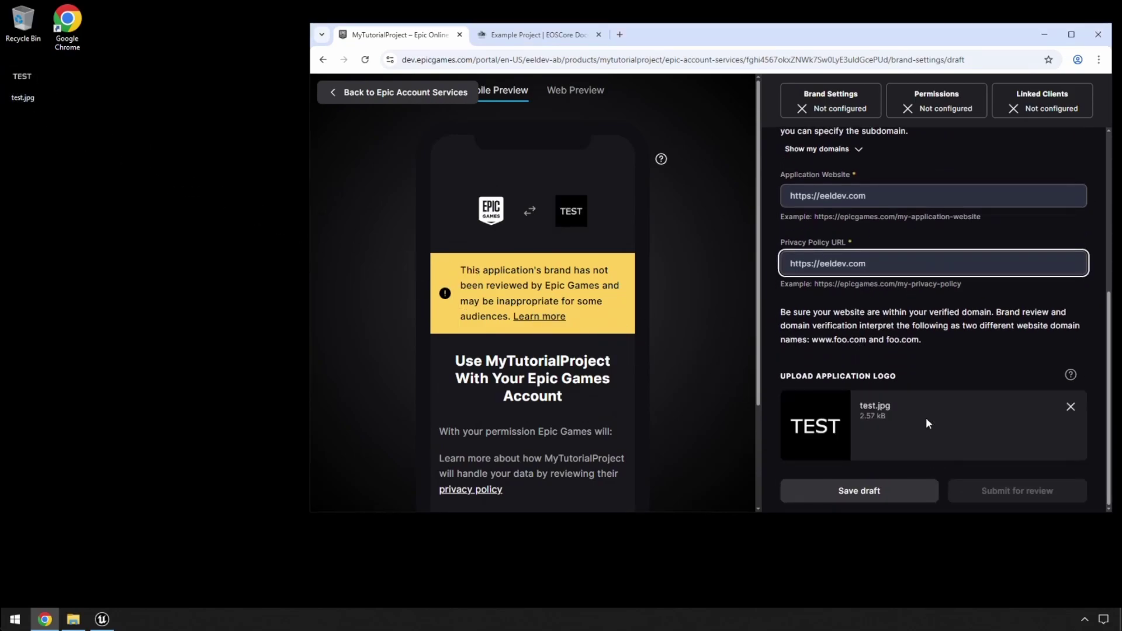
pyautogui.click(875, 493)
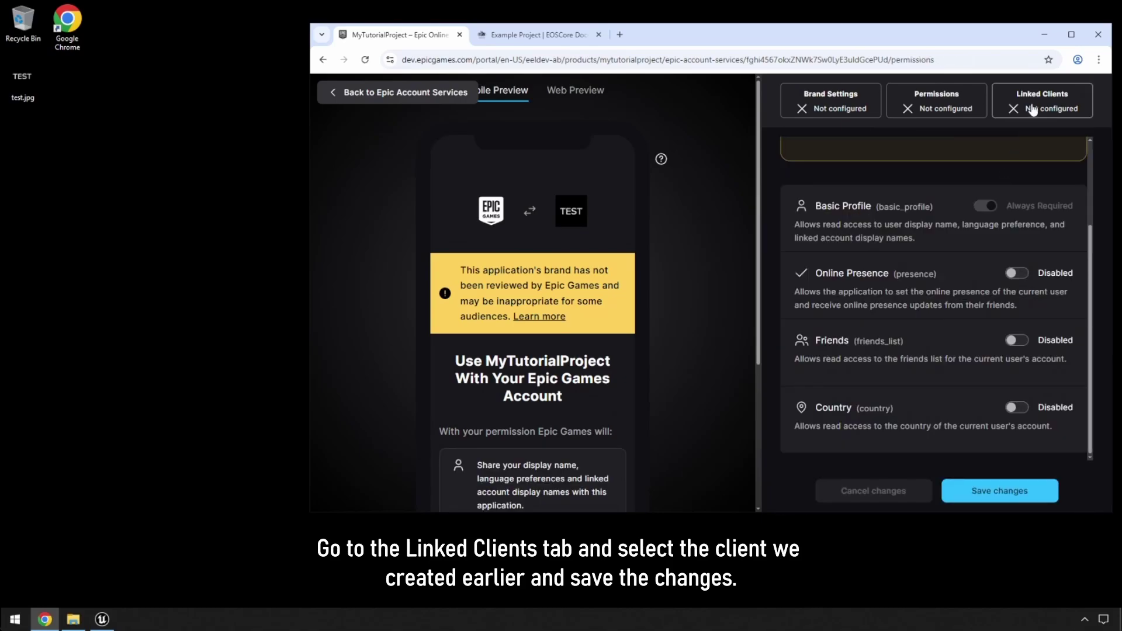
# Step: Link MyClient under Linked Clients, save, and return to the maximized Epic Account Services overview
pyautogui.click(1032, 110)
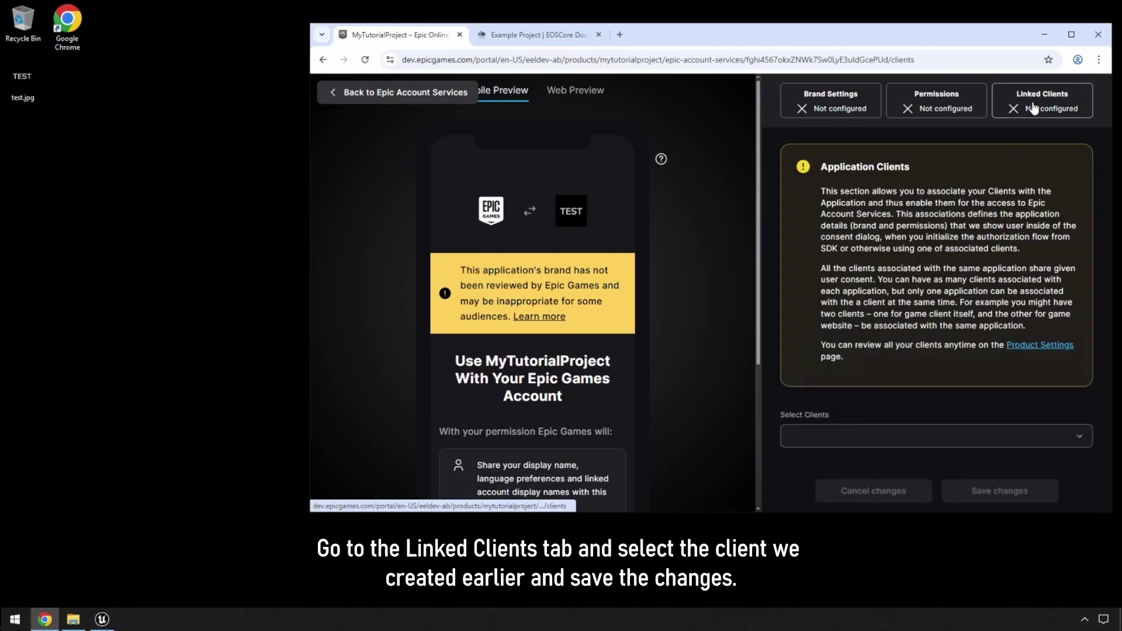
pyautogui.click(883, 438)
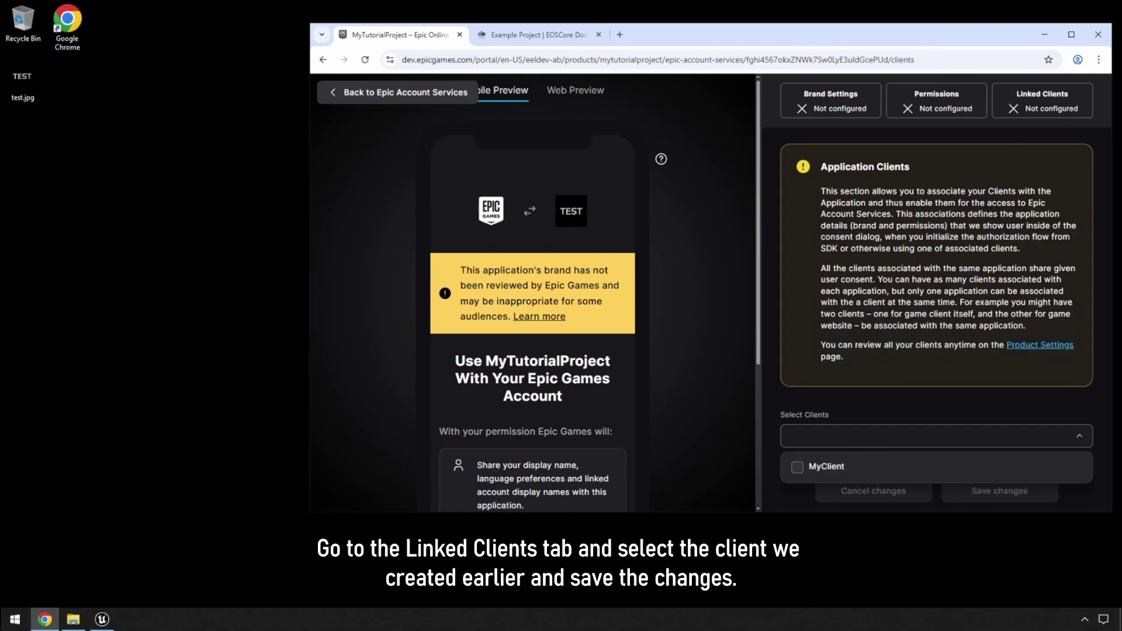
pyautogui.click(846, 468)
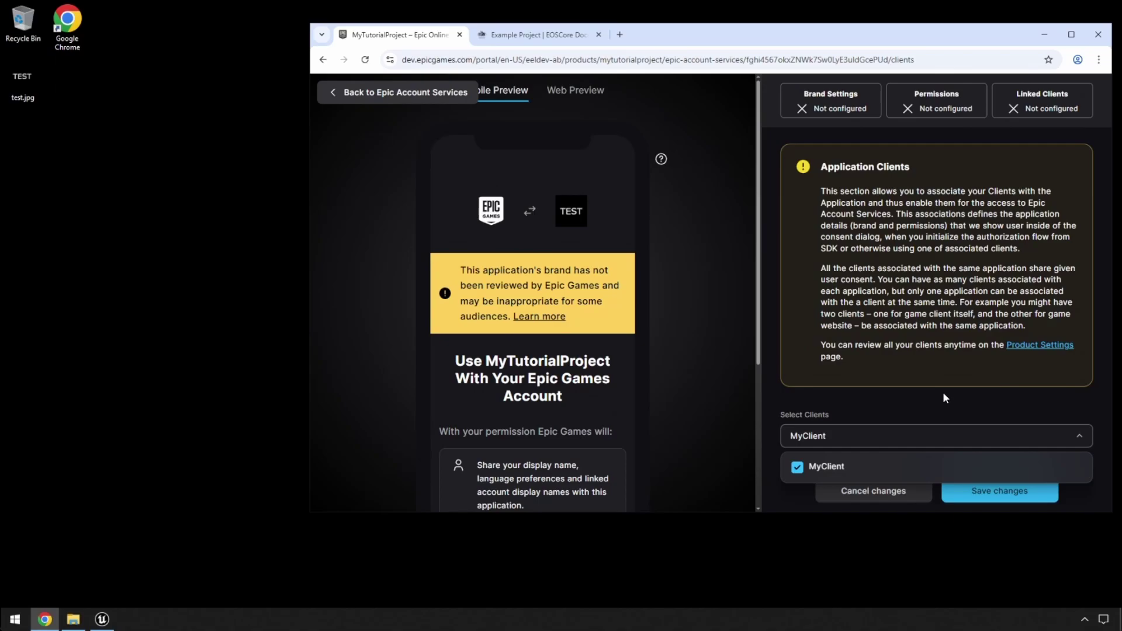
pyautogui.click(946, 381)
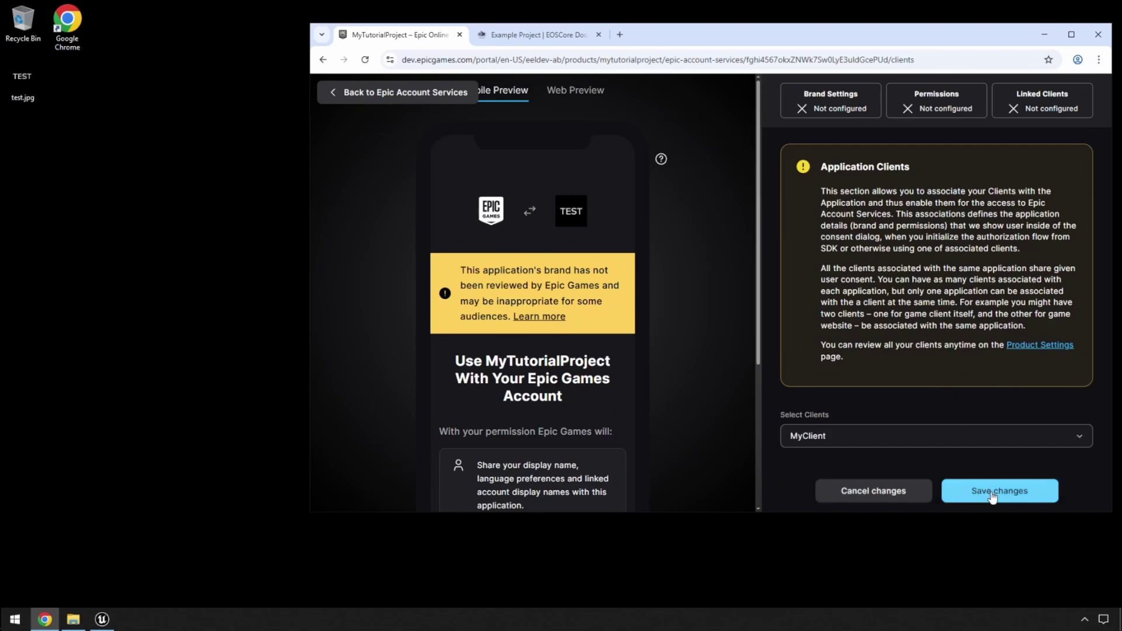
pyautogui.click(992, 496)
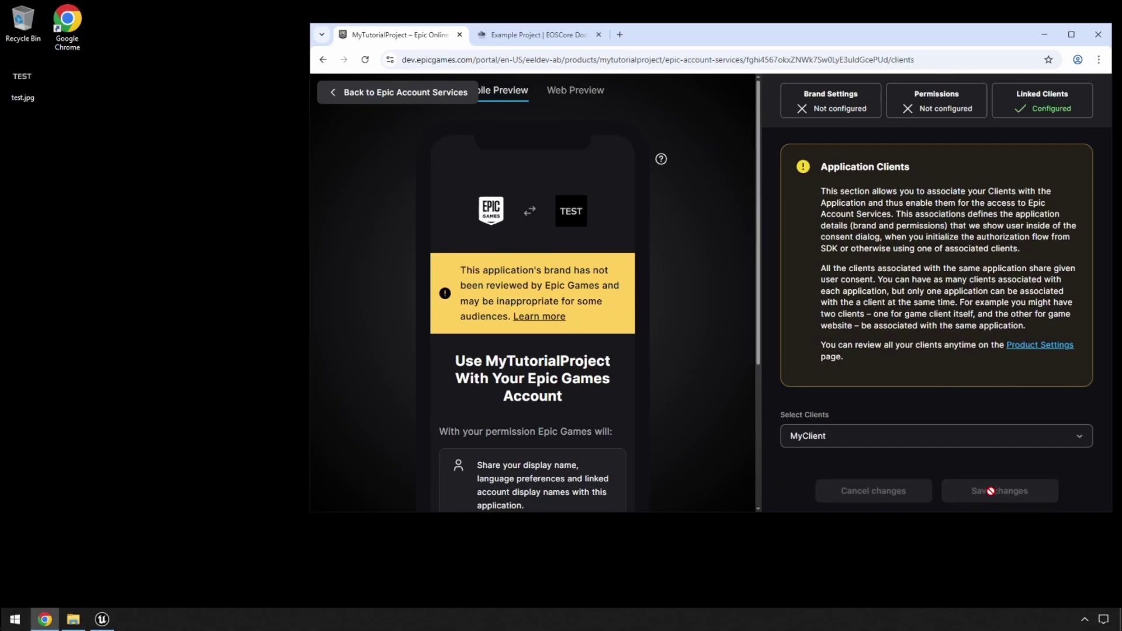
pyautogui.click(400, 95)
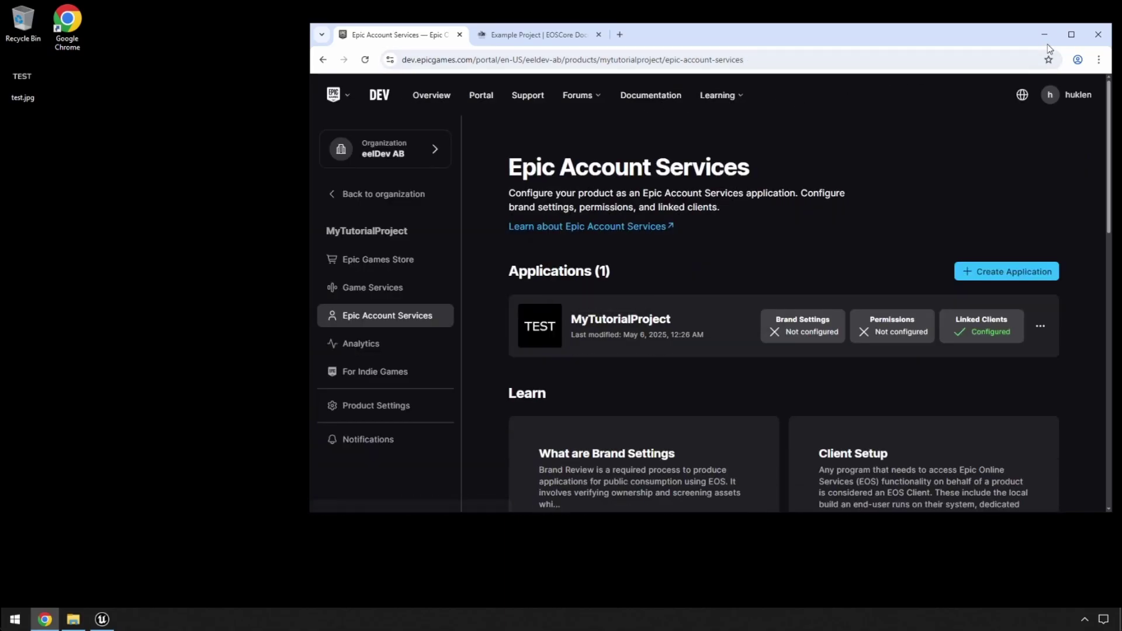
pyautogui.click(1072, 35)
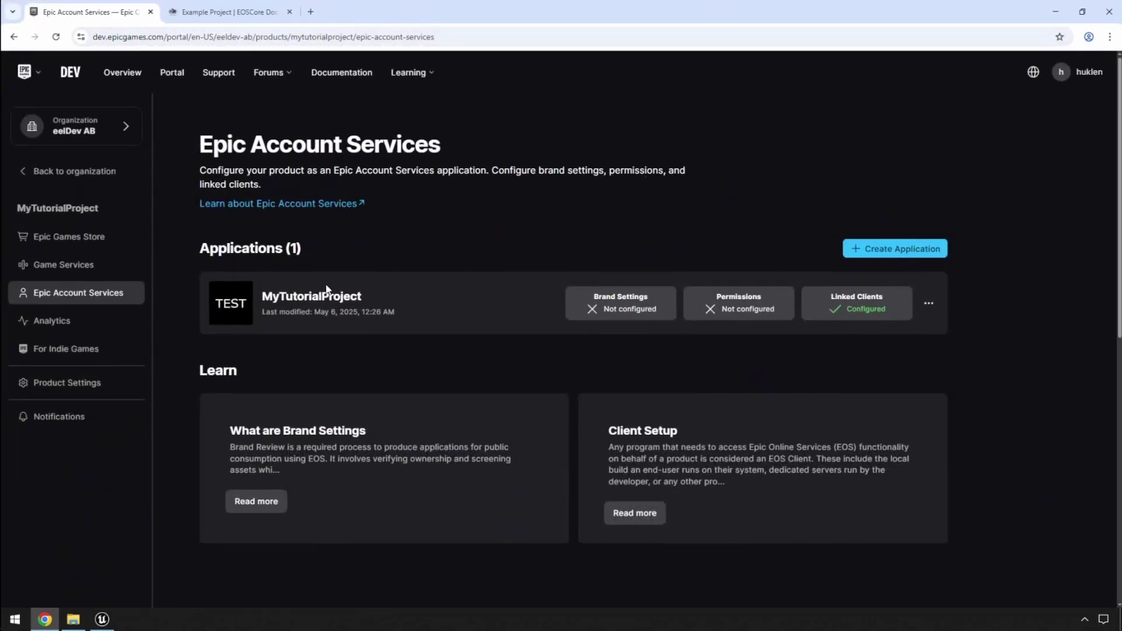
# Step: Copy the Product ID from the portal's Product Settings SDK credentials and switch back to Unreal
pyautogui.click(95, 390)
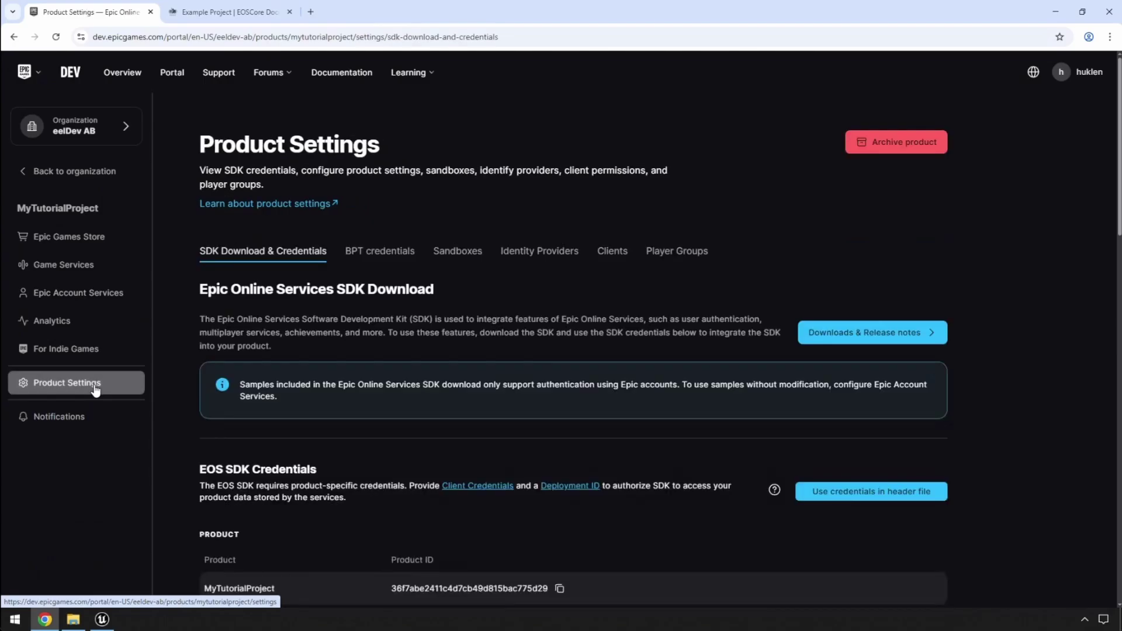
pyautogui.scroll(-5, 412, 405)
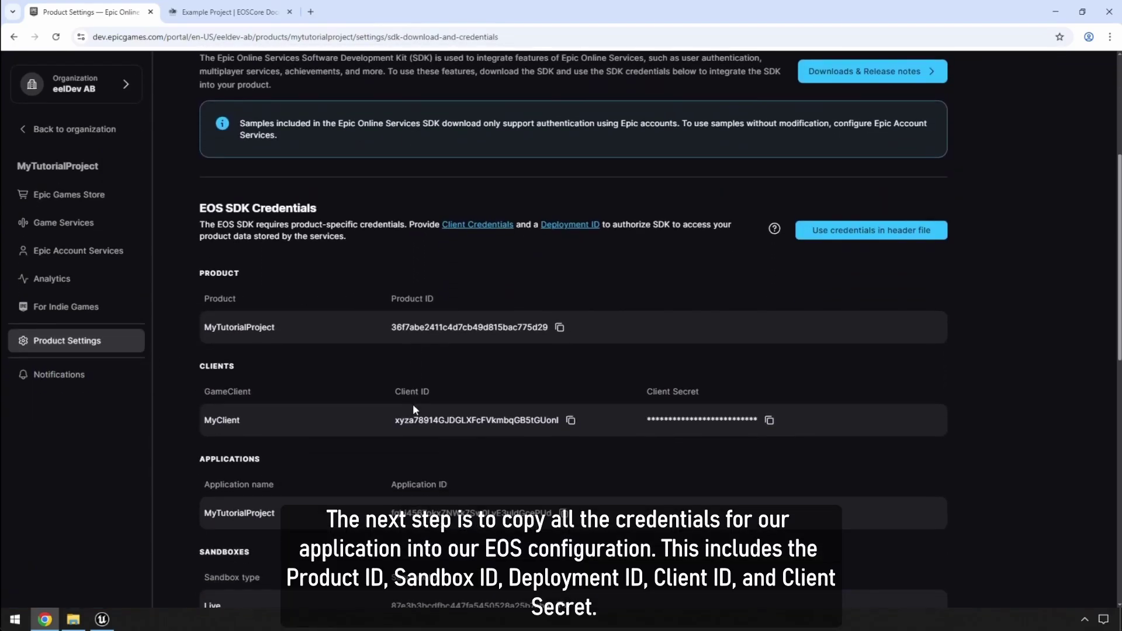
pyautogui.scroll(-2, 374, 409)
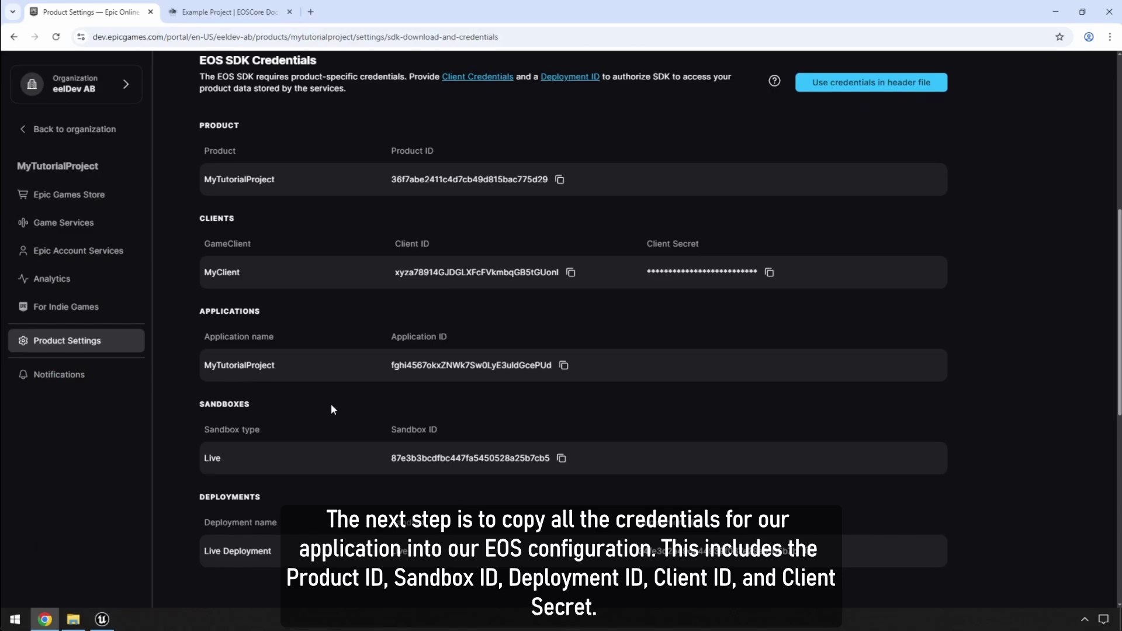
pyautogui.click(101, 619)
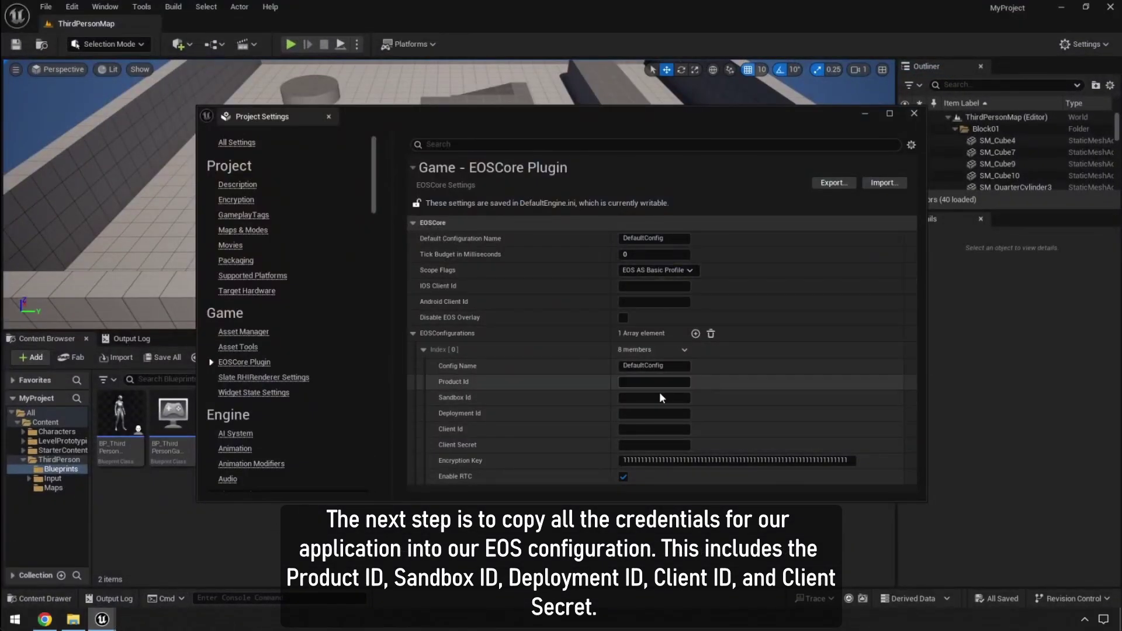
pyautogui.click(51, 623)
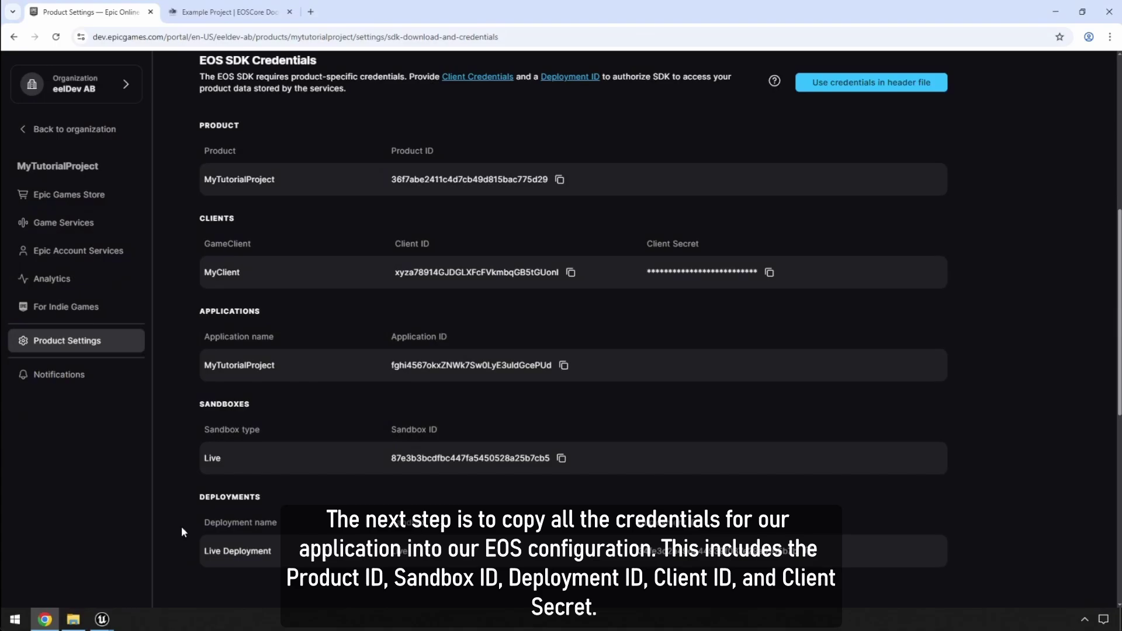
pyautogui.click(559, 180)
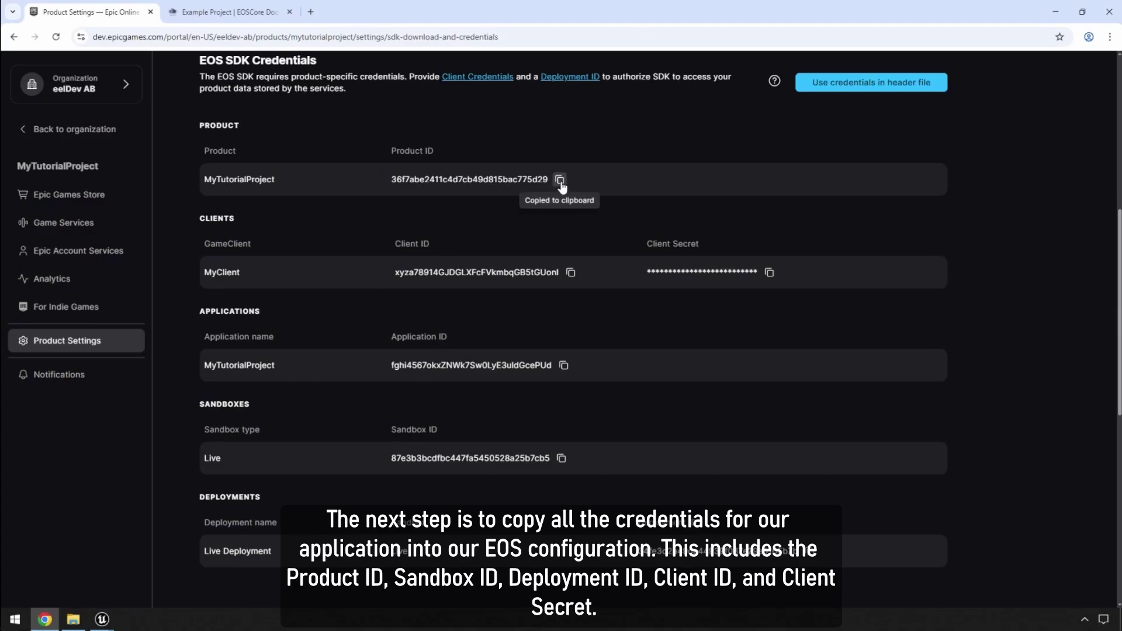
pyautogui.moveTo(103, 619)
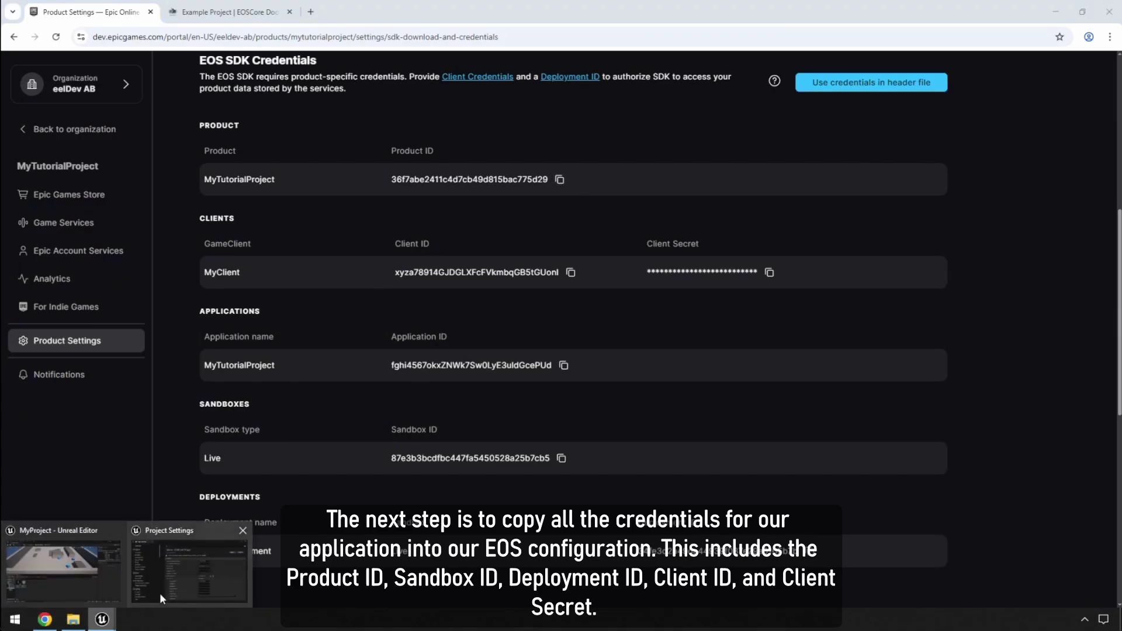
pyautogui.click(177, 578)
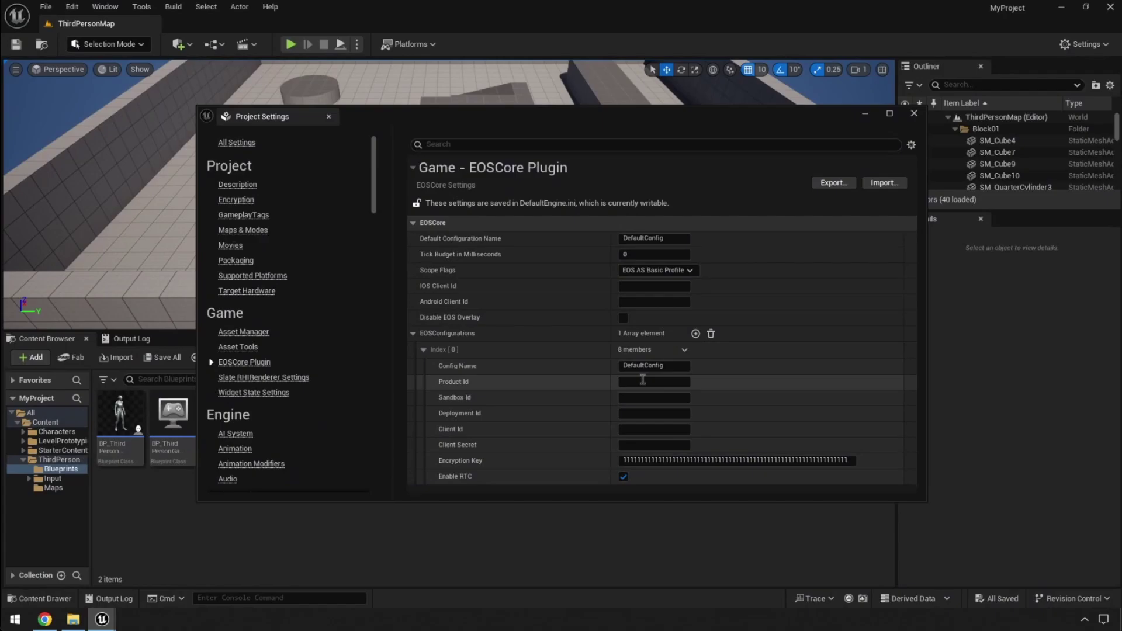
# Step: Paste the portal credentials into the EOSCore configuration fields, starting with Product ID, then close Project Settings
pyautogui.hotkey('ctrl', 'v')
pyautogui.press('Return')
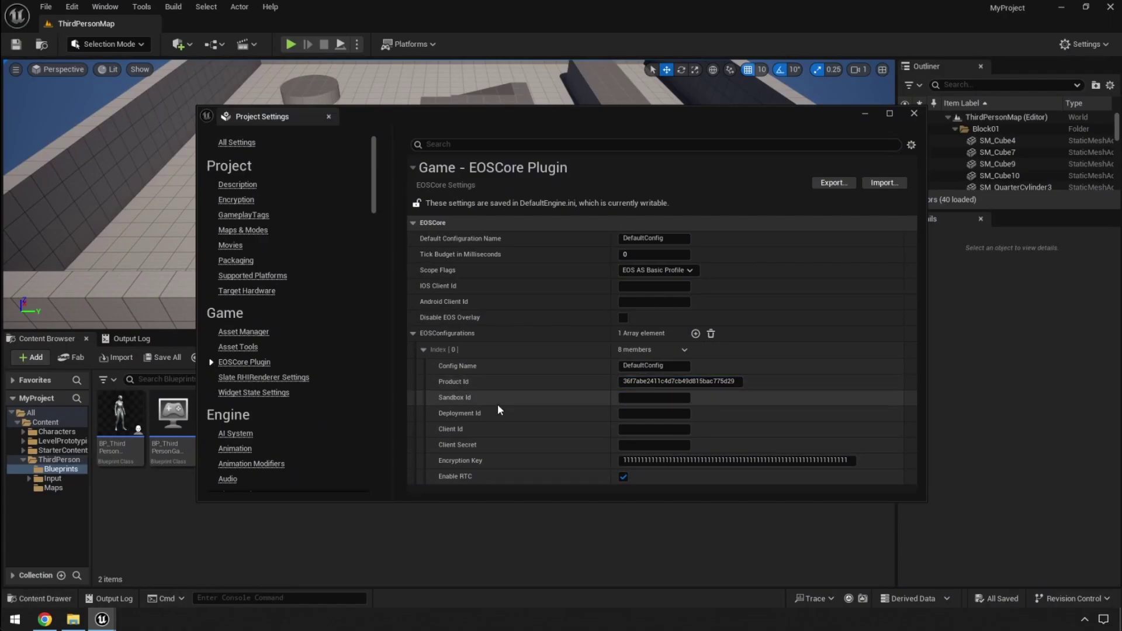
pyautogui.click(45, 619)
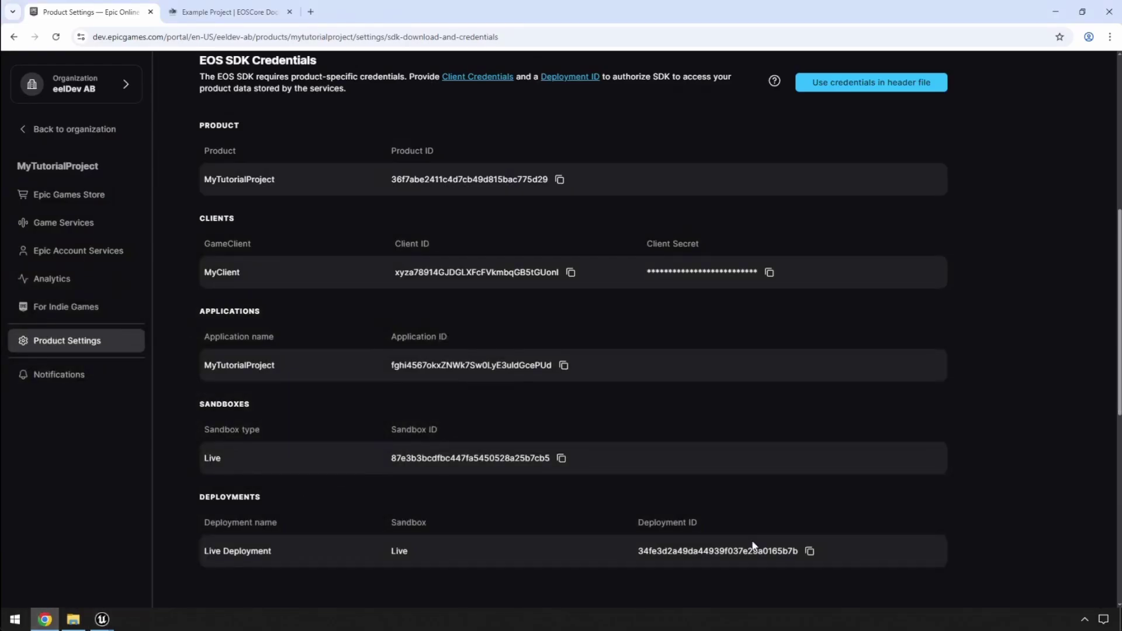
pyautogui.moveTo(101, 619)
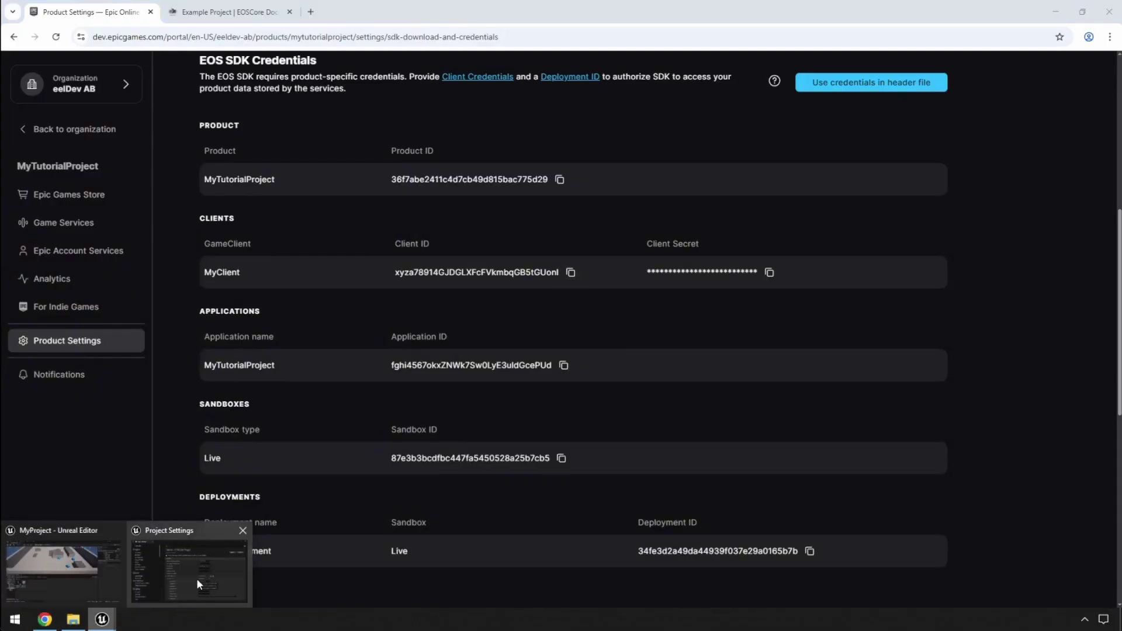
pyautogui.click(196, 584)
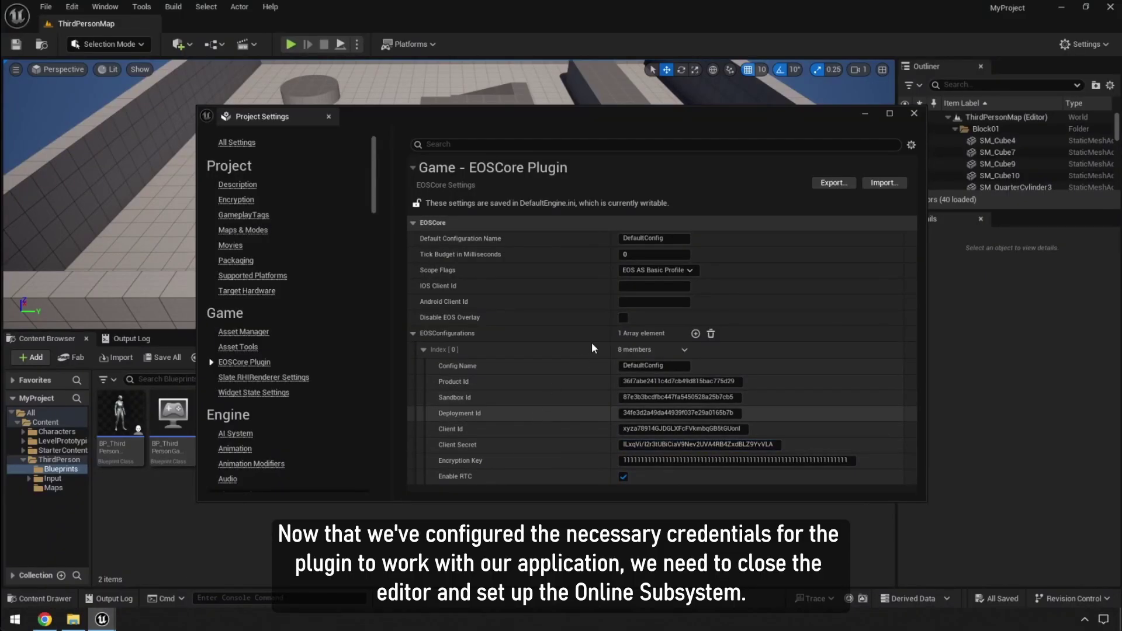
pyautogui.click(914, 114)
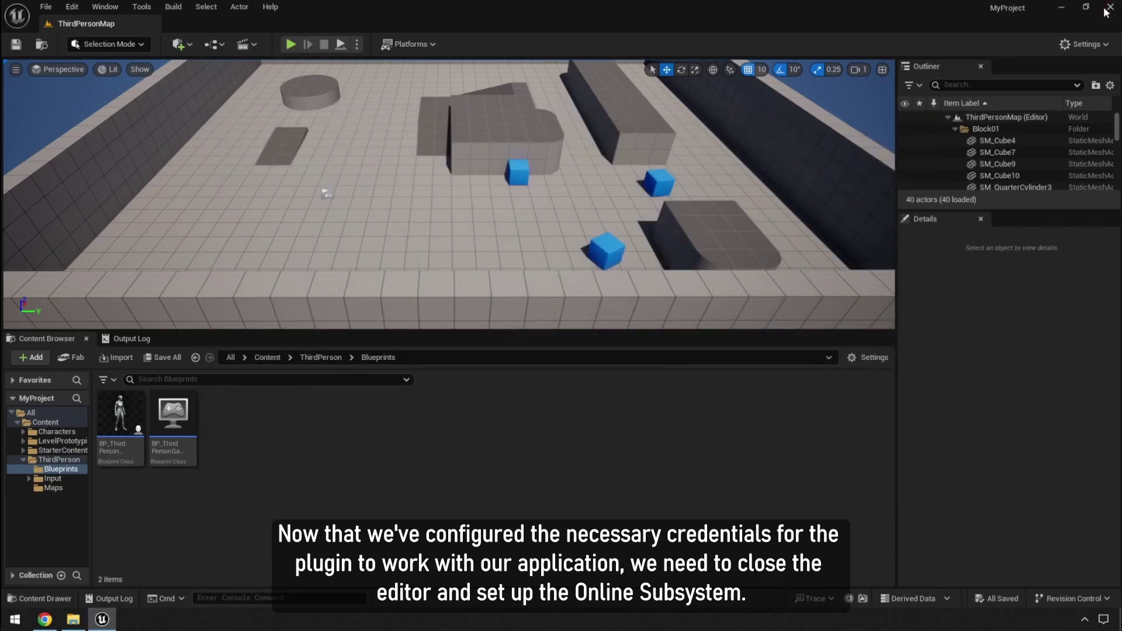
# Step: Close the Unreal editor and switch the EOSCore documentation page to dark mode
pyautogui.click(1107, 9)
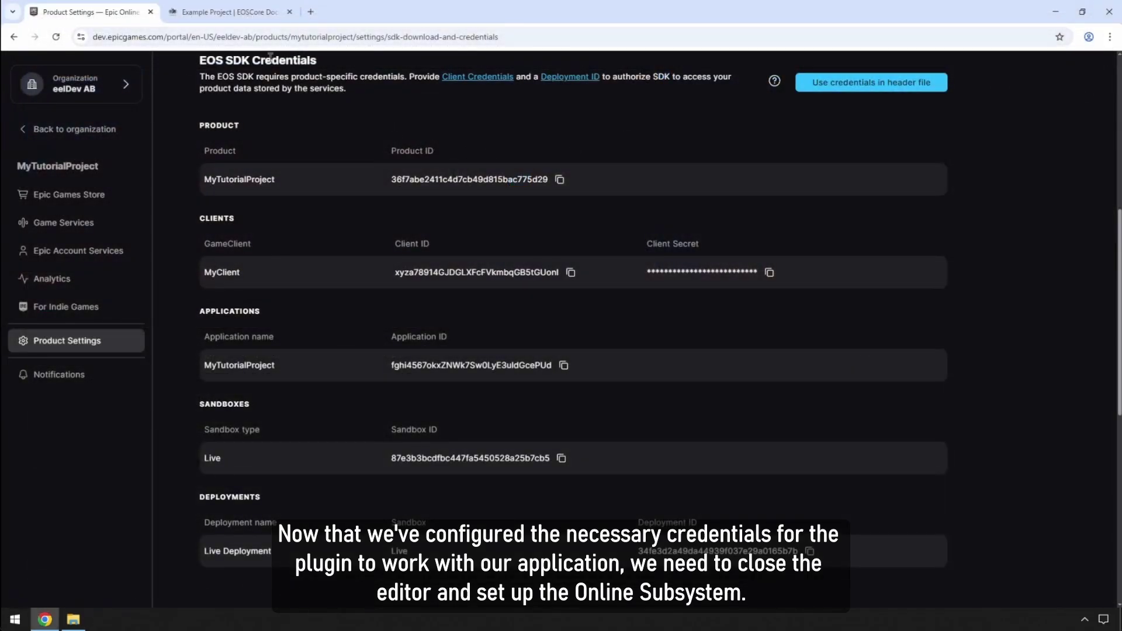
pyautogui.click(216, 14)
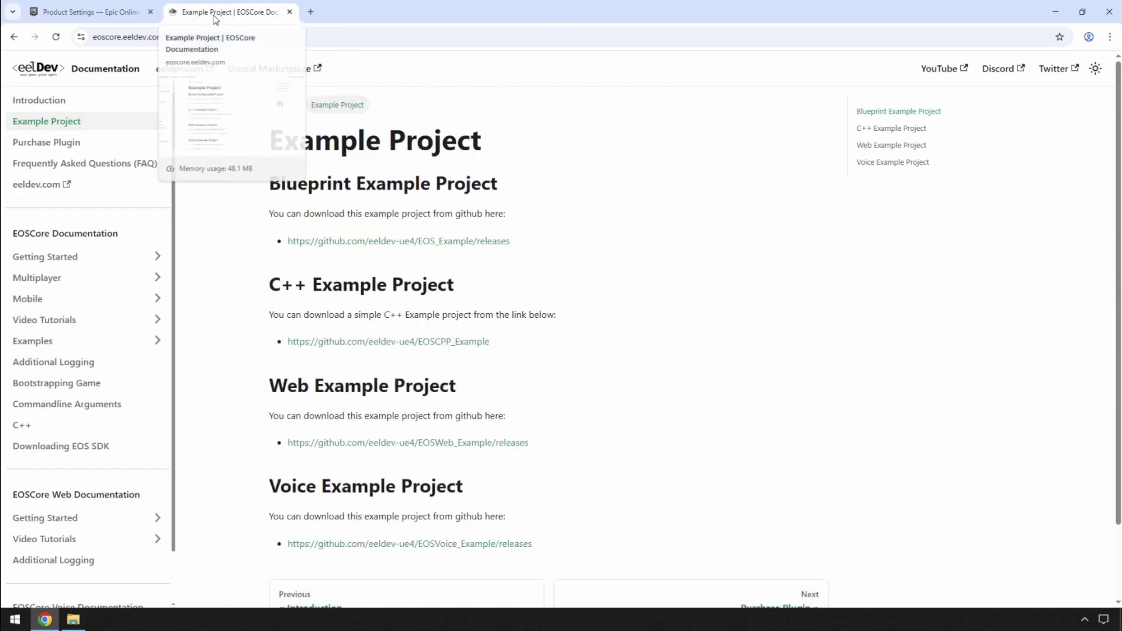
pyautogui.click(264, 38)
pyautogui.hotkey('ctrl', 'a')
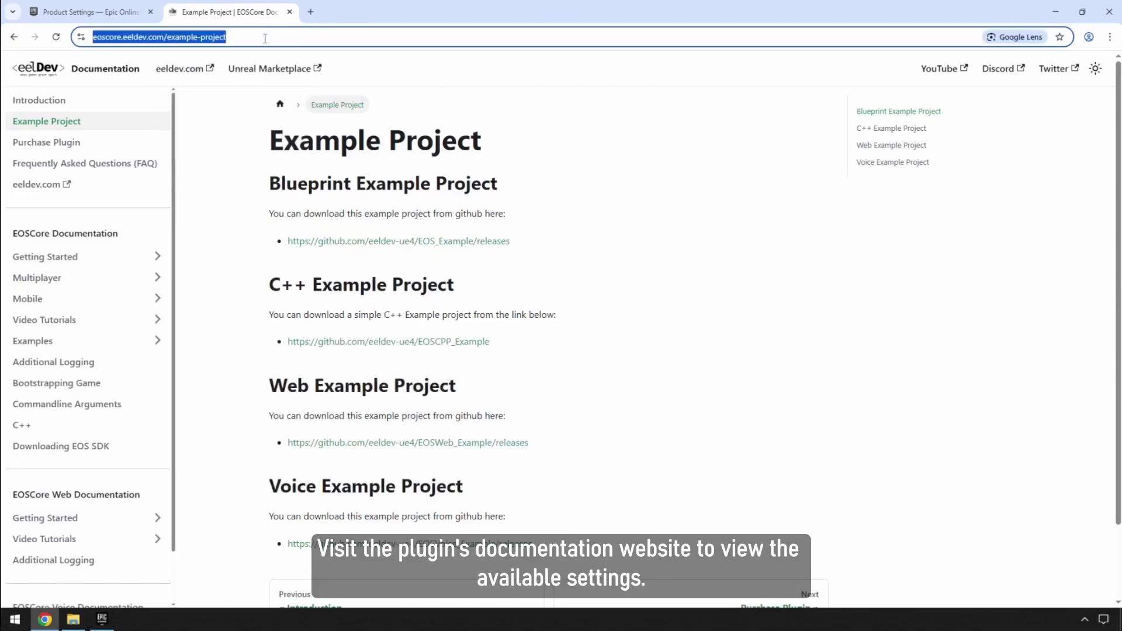
pyautogui.click(1094, 68)
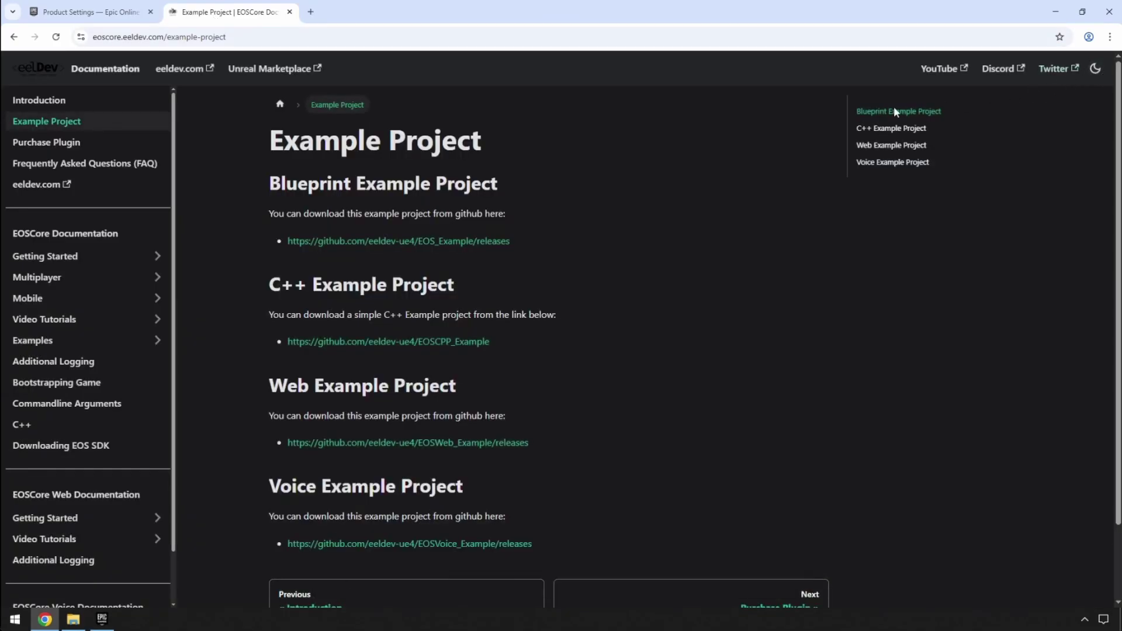
# Step: Open Getting Started > Configuring Online Subsystem and copy its DefaultEngine.ini code block
pyautogui.click(69, 257)
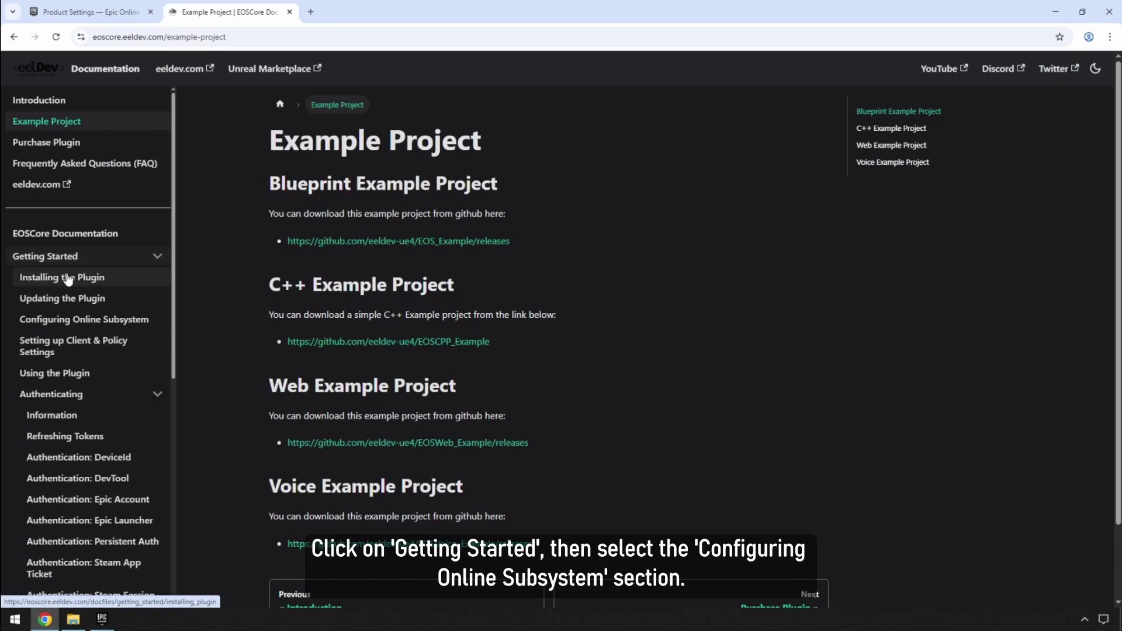
pyautogui.click(60, 320)
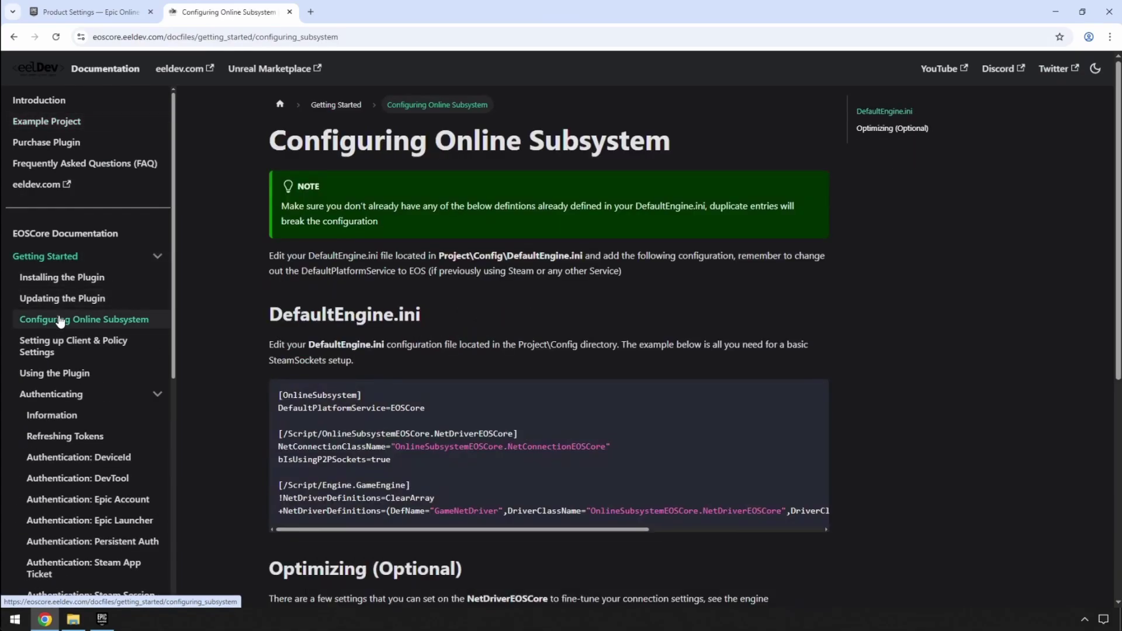
pyautogui.scroll(-2, 217, 360)
pyautogui.moveTo(814, 342)
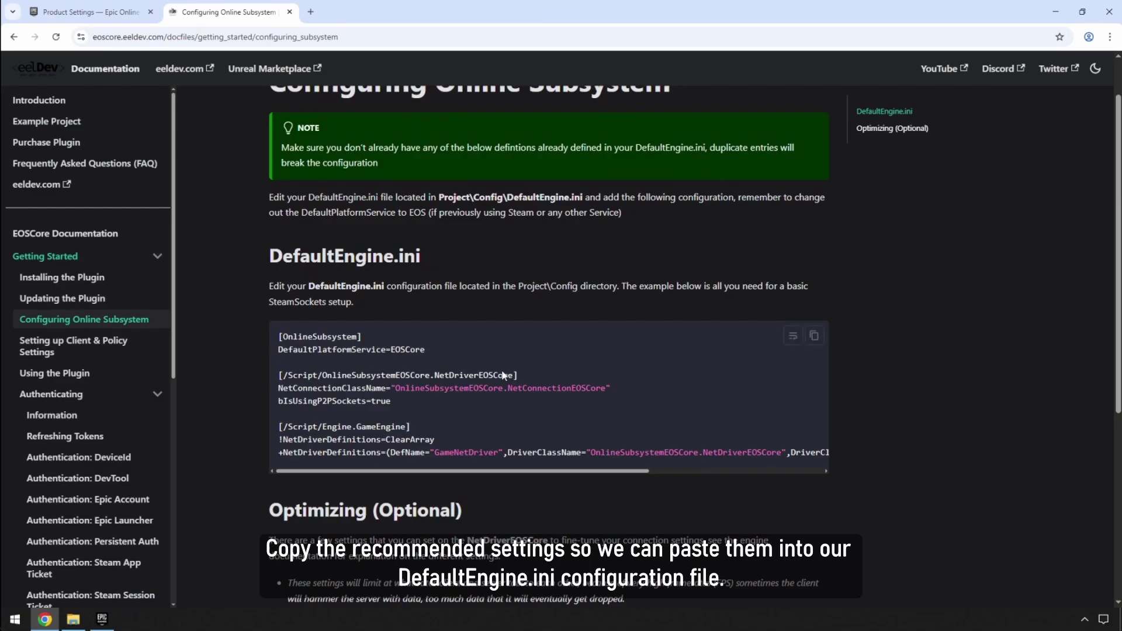
pyautogui.click(815, 341)
# Step: Open MyProject's Config\DefaultEngine.ini in Notepad
pyautogui.click(80, 621)
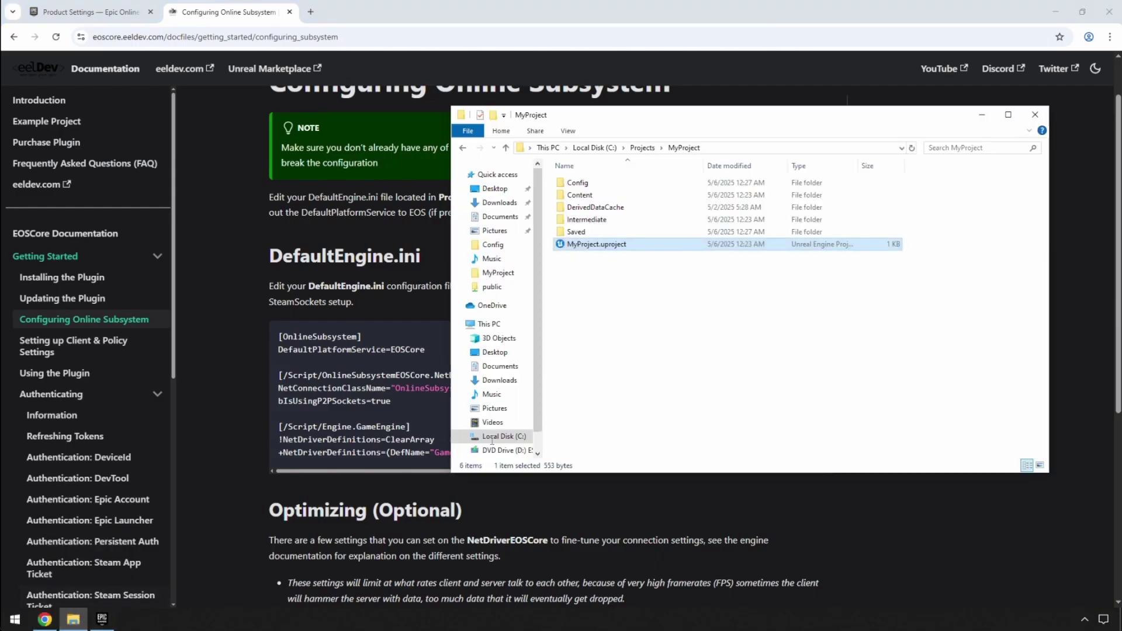
pyautogui.doubleClick(595, 185)
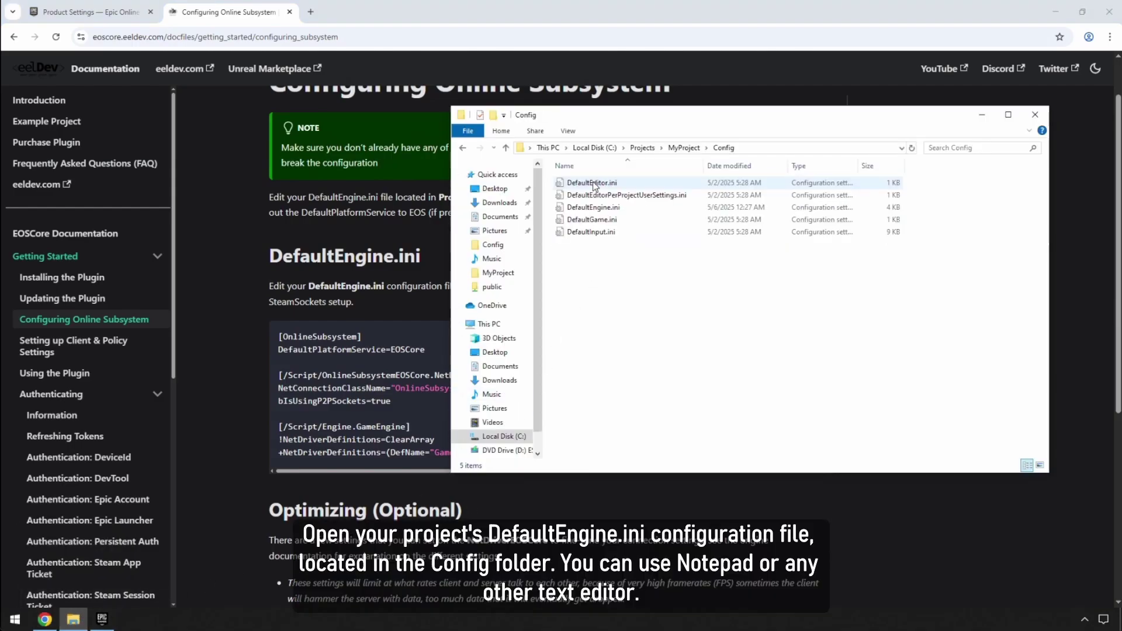
pyautogui.doubleClick(603, 210)
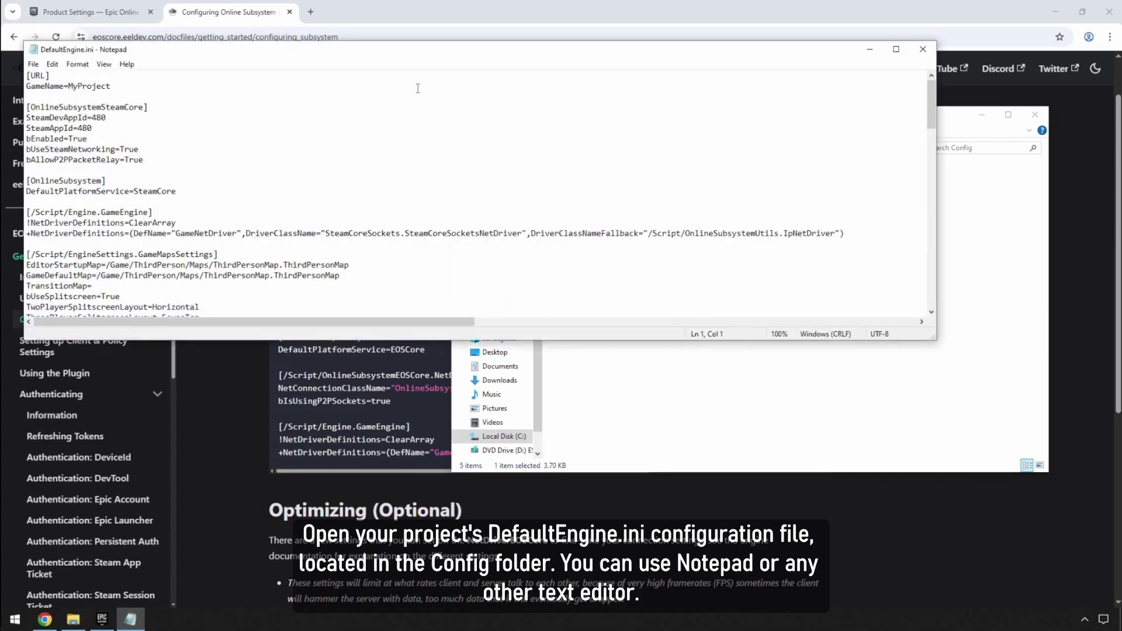
pyautogui.moveTo(409, 59); pyautogui.dragTo(513, 171)
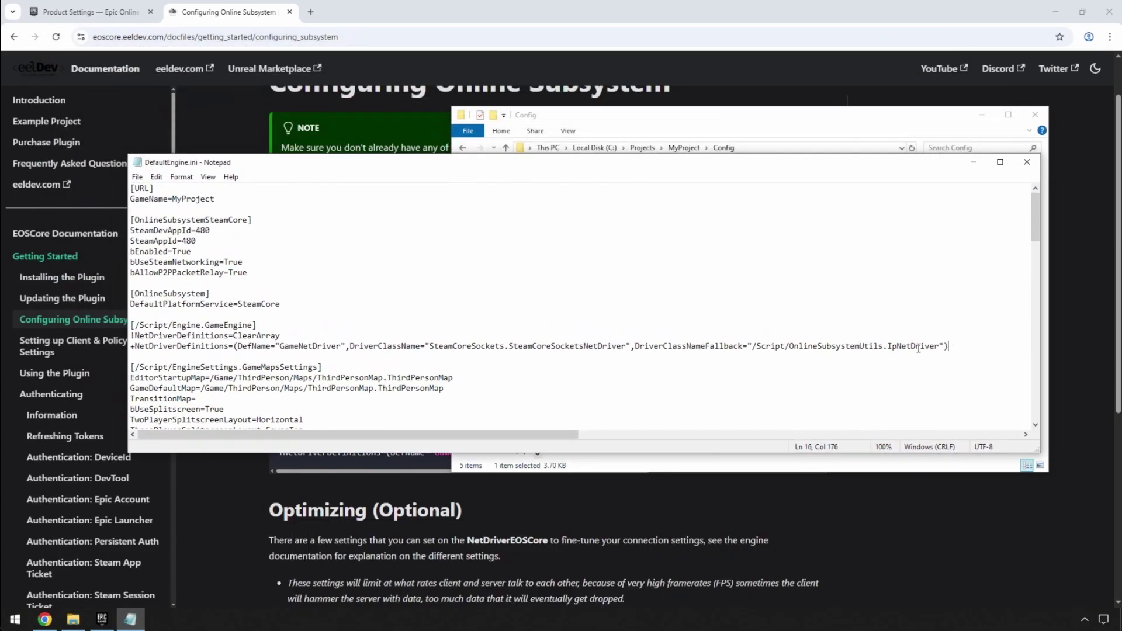
# Step: Replace the Steam subsystem and net driver settings with the pasted EOSCore config and save
pyautogui.moveTo(948, 346); pyautogui.dragTo(132, 222)
pyautogui.press('Delete')
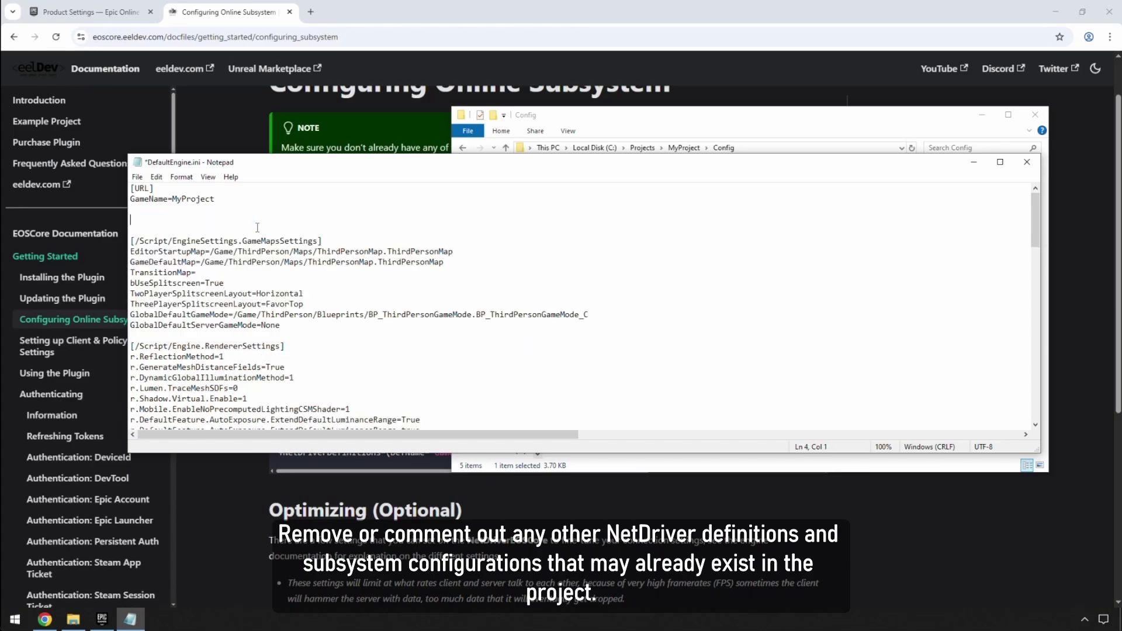
pyautogui.hotkey('ctrl', 'v')
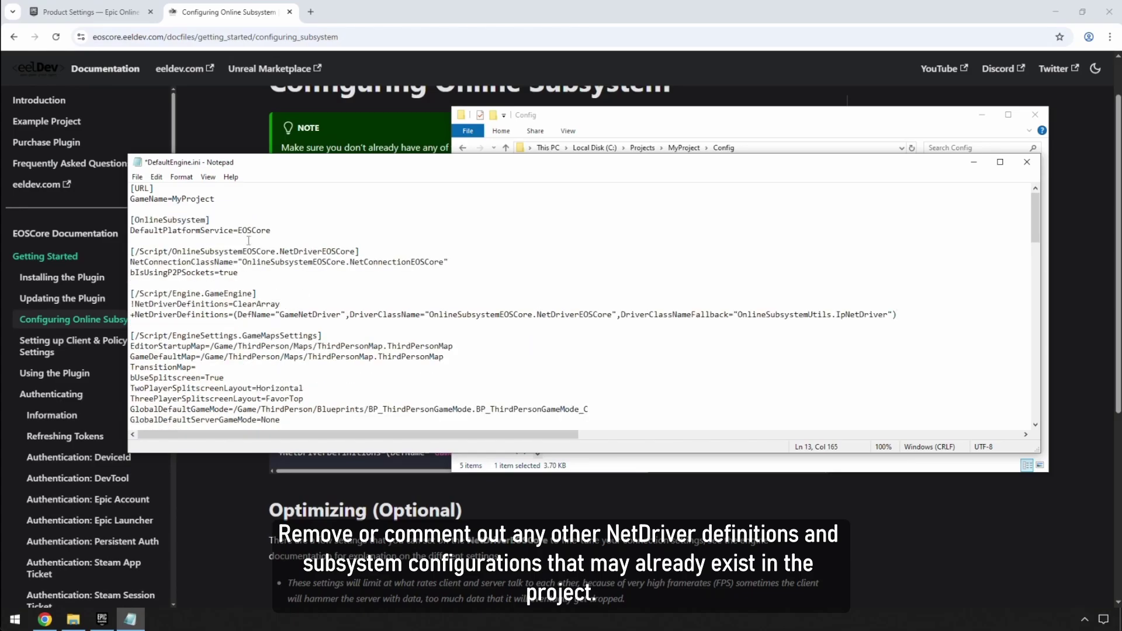
pyautogui.click(137, 177)
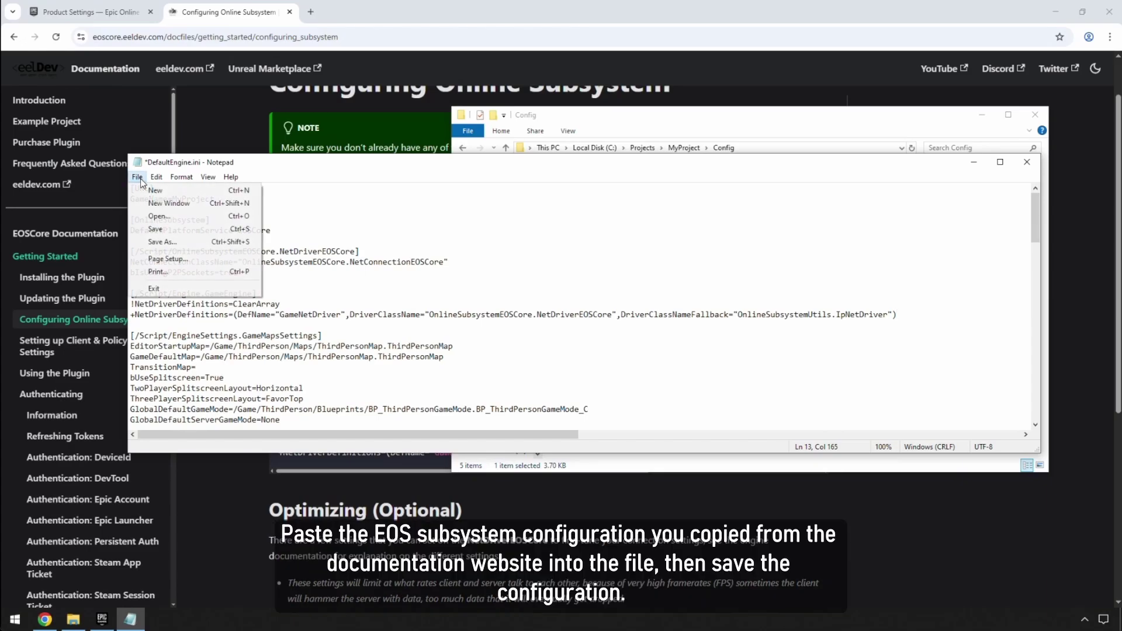
pyautogui.click(155, 229)
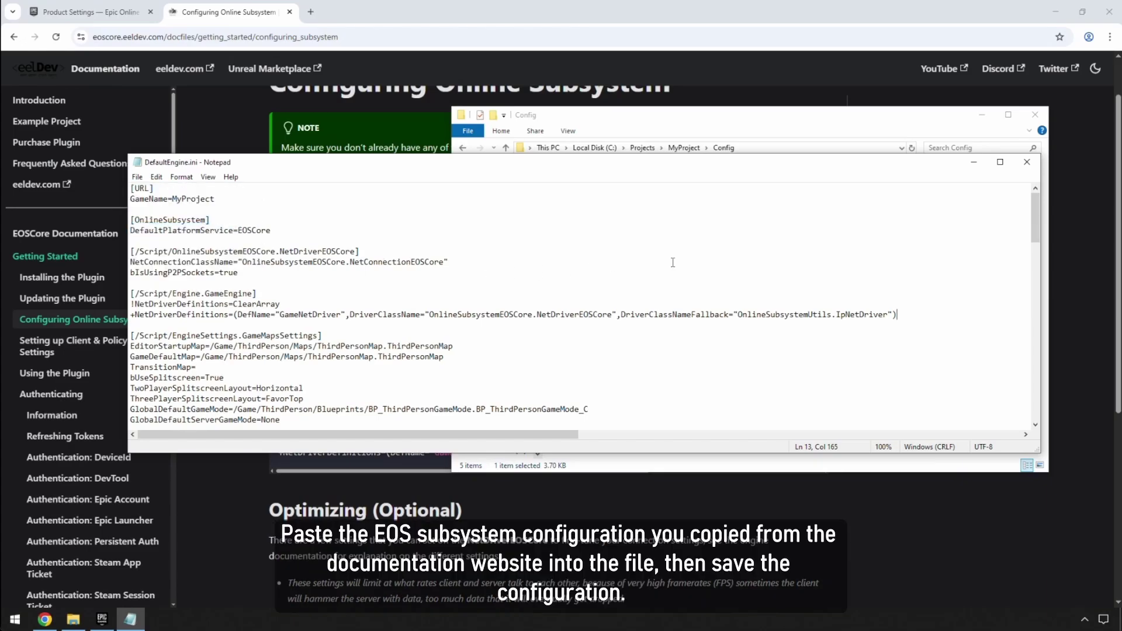
pyautogui.moveTo(1033, 201)
pyautogui.mouseDown()
pyautogui.moveTo(1041, 392)
pyautogui.moveTo(1033, 205)
pyautogui.mouseUp()
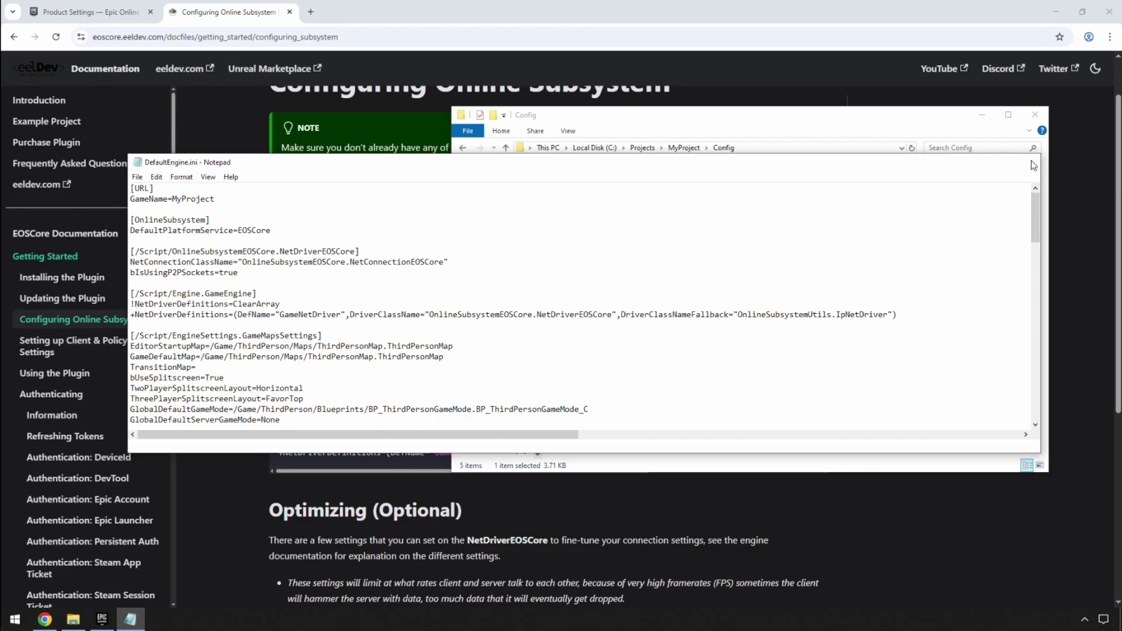
# Step: Close the DefaultEngine.ini Notepad window and return to MyProject via the Explorer breadcrumb
pyautogui.click(1028, 163)
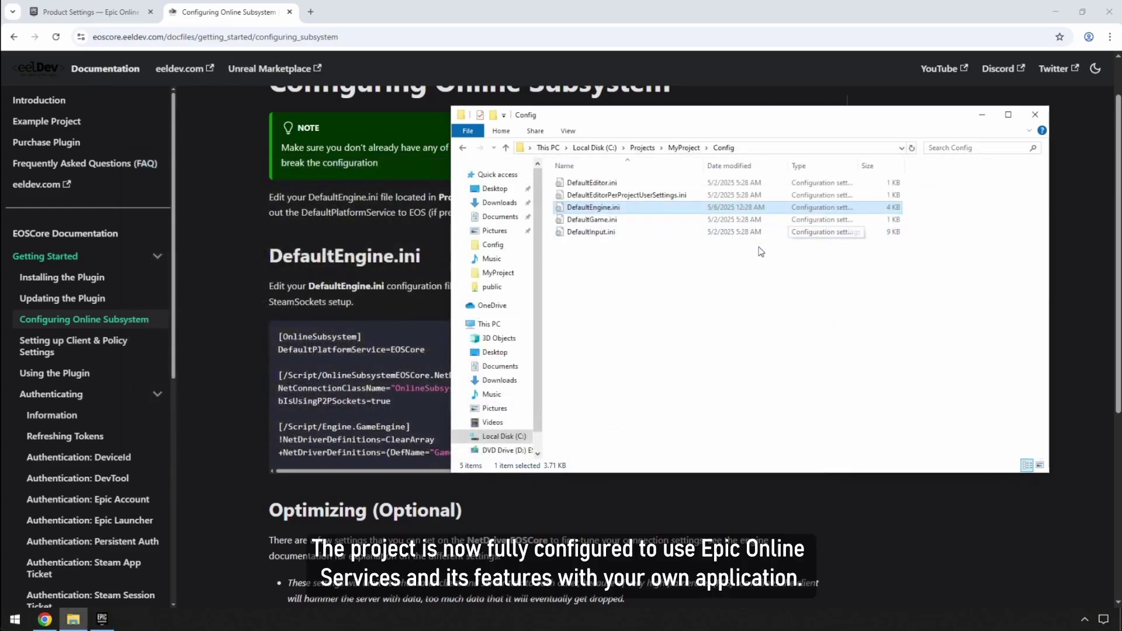
pyautogui.click(682, 147)
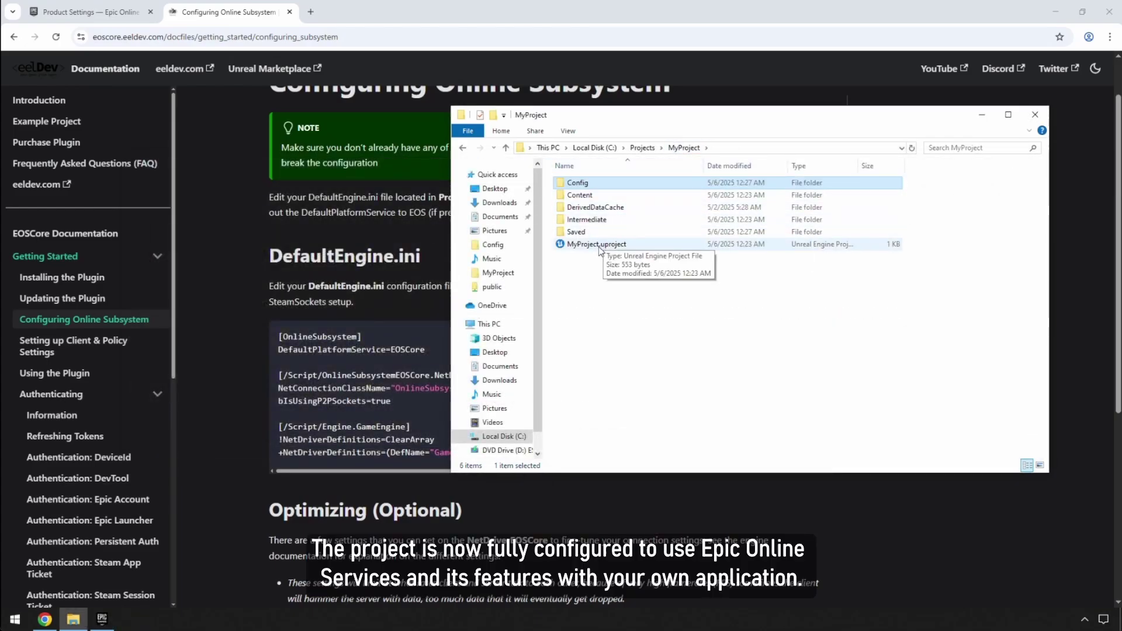